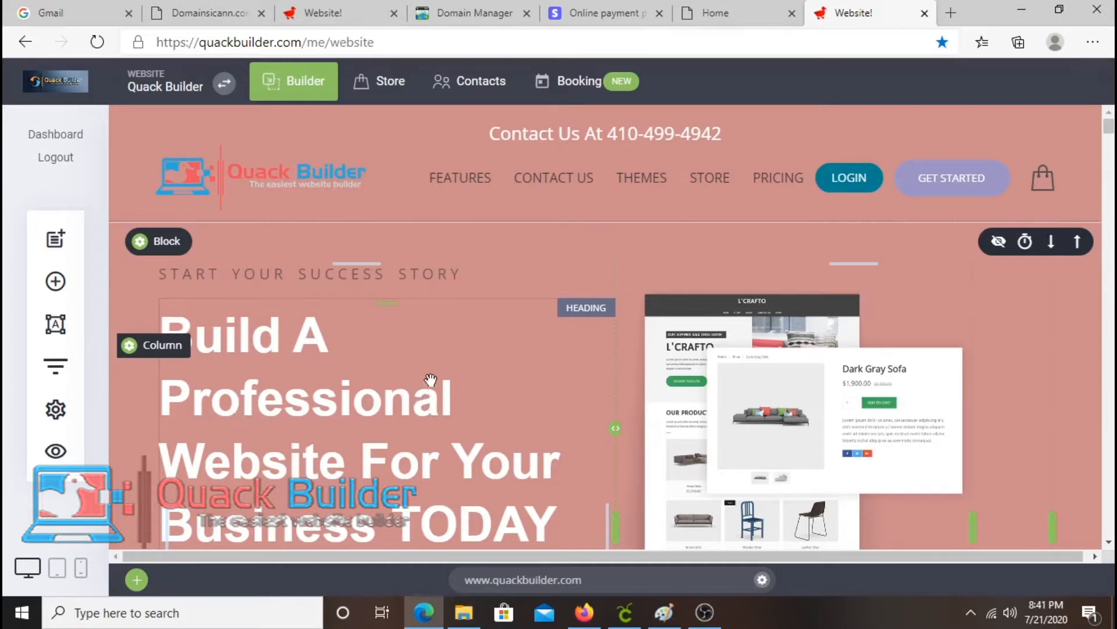
# - Preview the Indica Minded-MerchBang website in its own browser tab and look over its home page
pyautogui.click(296, 22)
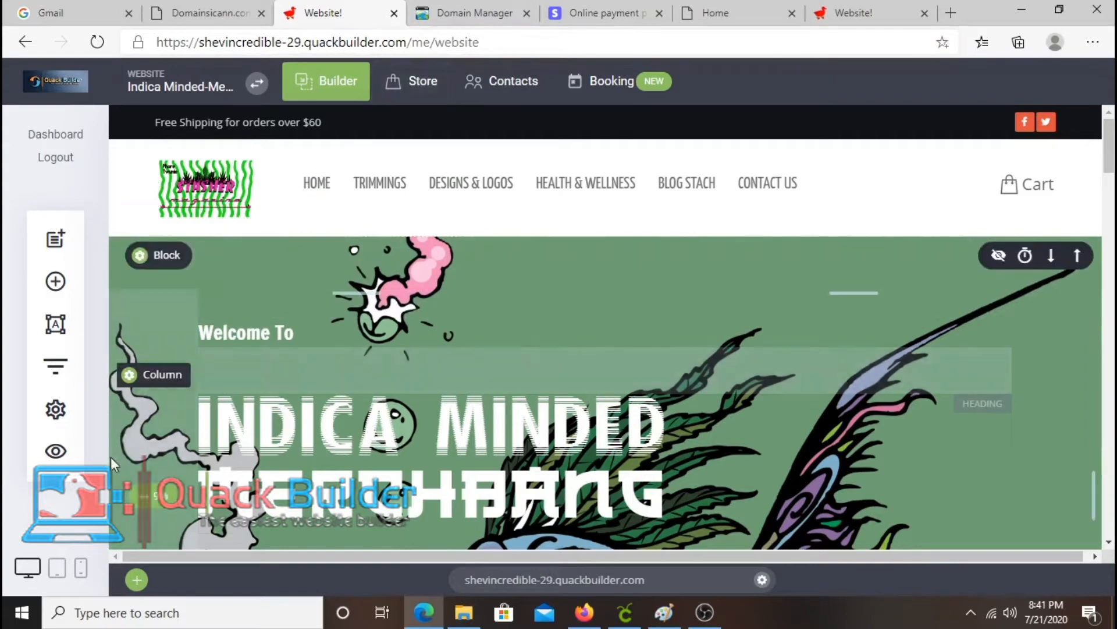
pyautogui.click(58, 453)
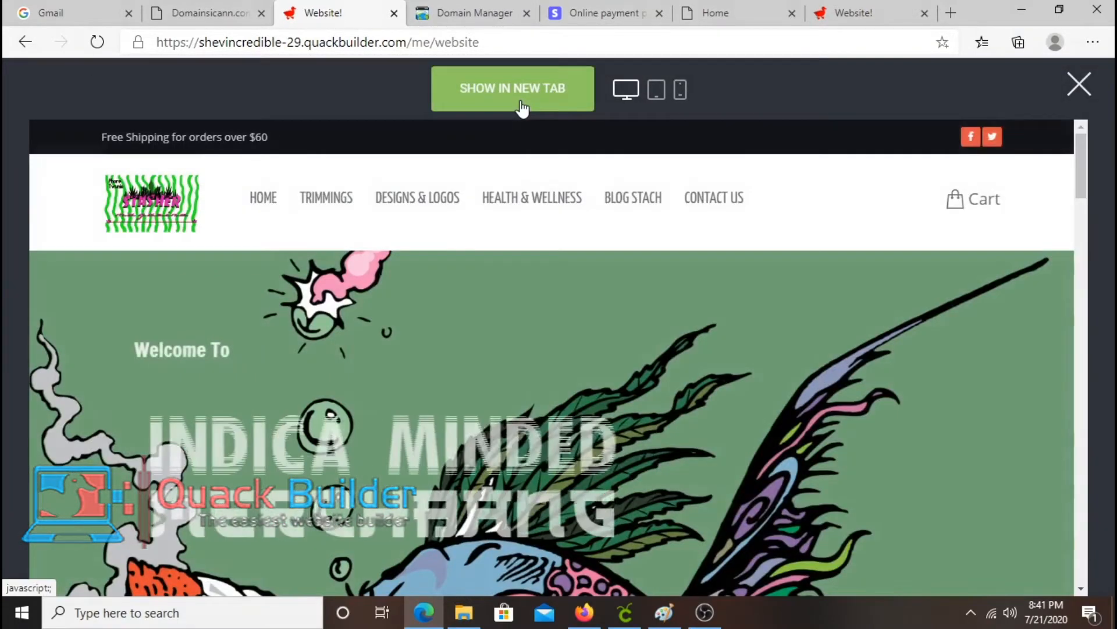
pyautogui.click(519, 93)
pyautogui.click(386, 44)
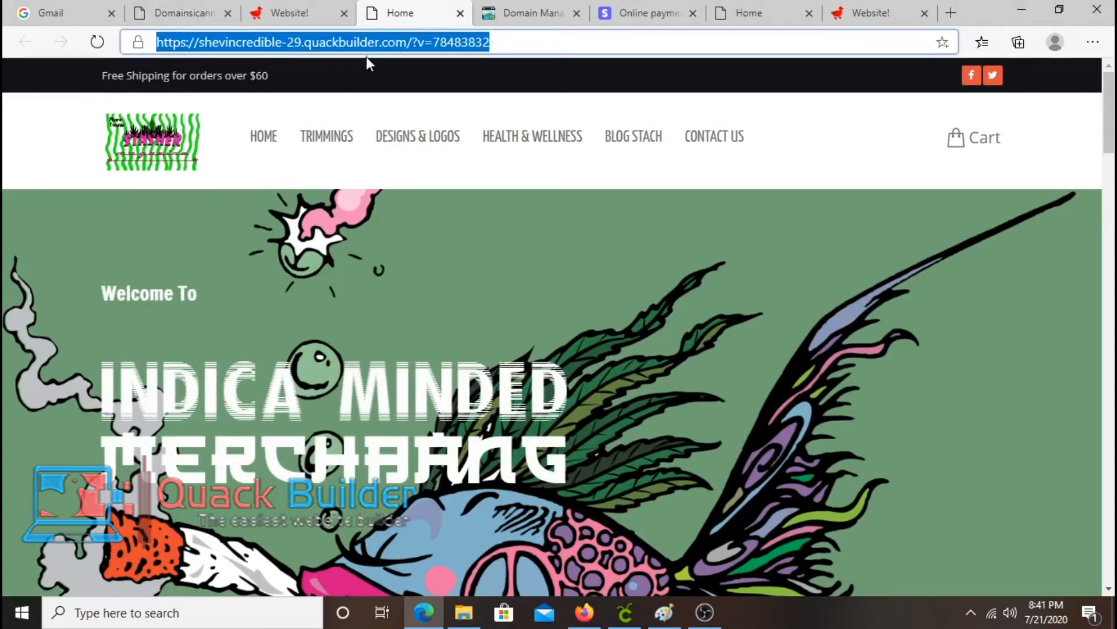
pyautogui.click(463, 289)
pyautogui.scroll(-5, 464, 282)
pyautogui.scroll(5, 476, 250)
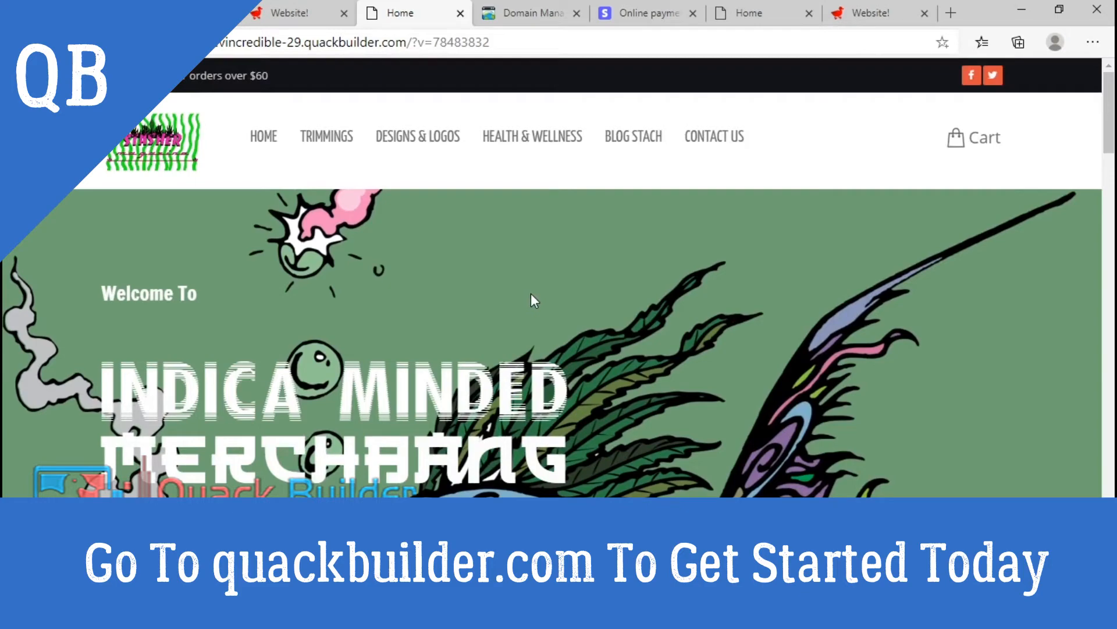
# - Return to the Indica Minded website editor, open its Domains settings and highlight the system domain address
pyautogui.click(279, 14)
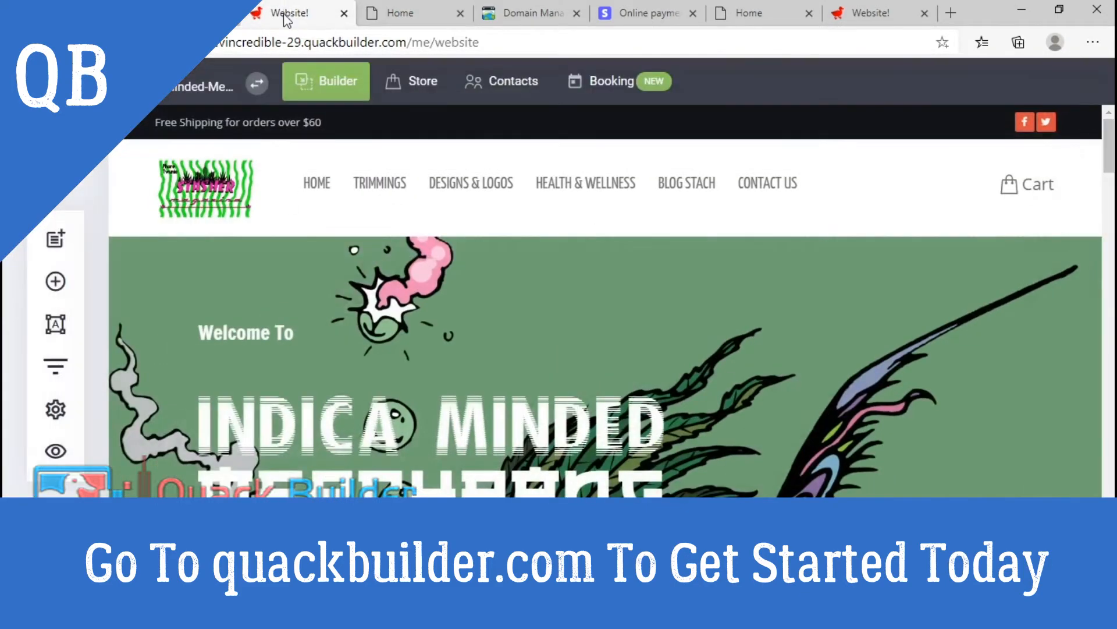
pyautogui.click(45, 415)
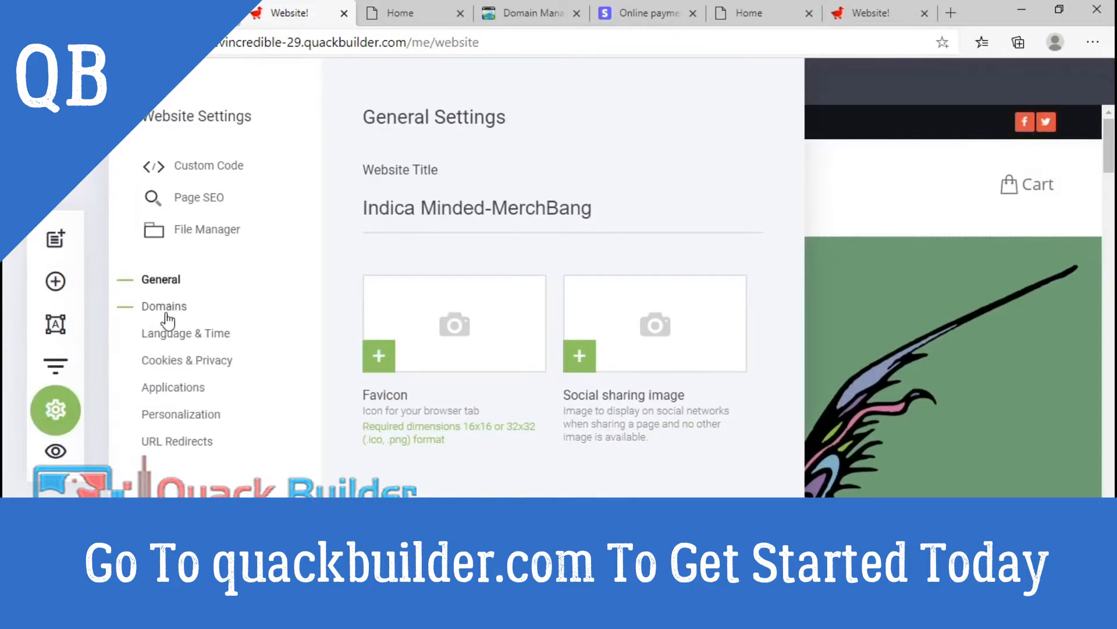
pyautogui.click(168, 320)
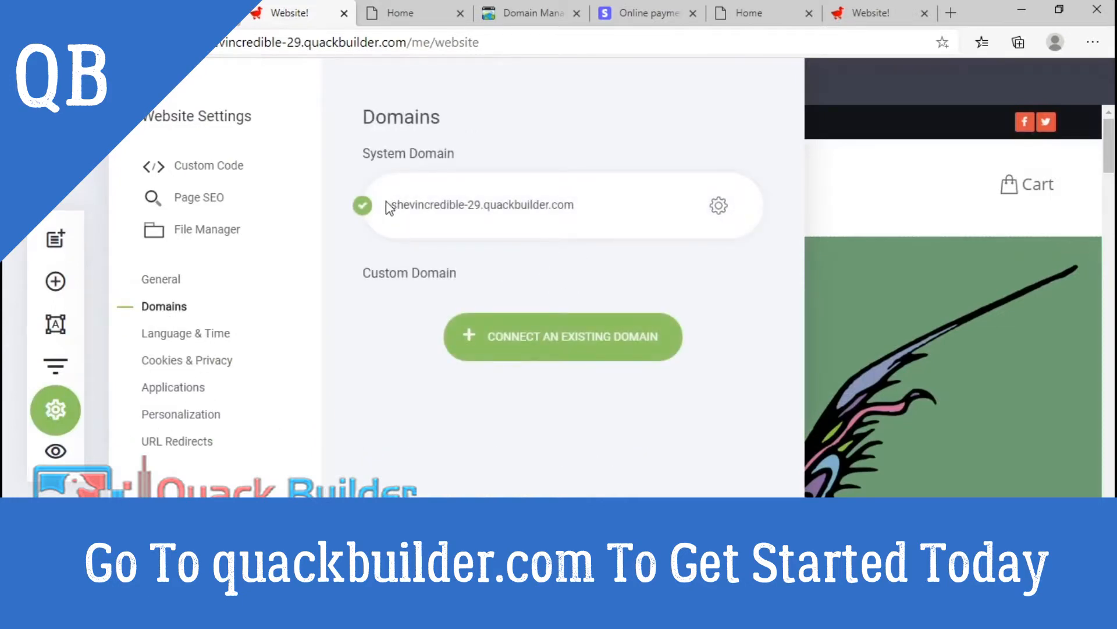
pyautogui.moveTo(394, 206); pyautogui.dragTo(575, 211)
pyautogui.click(592, 212)
pyautogui.moveTo(390, 208); pyautogui.dragTo(572, 211)
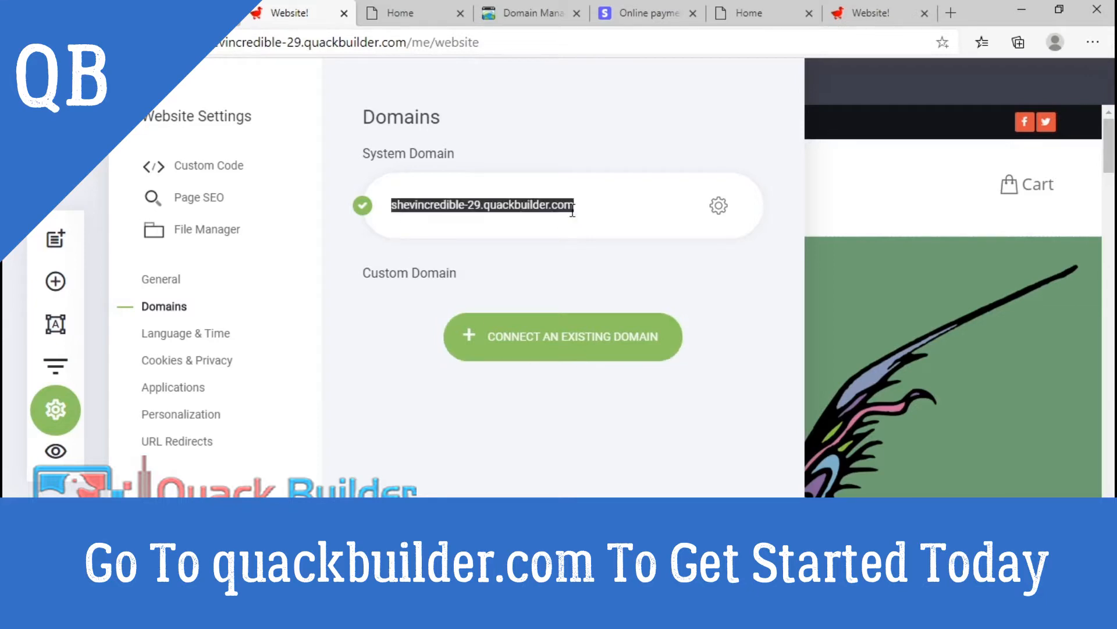
# - Start connecting an existing custom domain to the website and make its domain name field ready for entry
pyautogui.click(593, 262)
pyautogui.moveTo(368, 276)
pyautogui.mouseDown()
pyautogui.moveTo(477, 282)
pyautogui.moveTo(368, 278)
pyautogui.mouseUp()
pyautogui.click(478, 282)
pyautogui.click(508, 276)
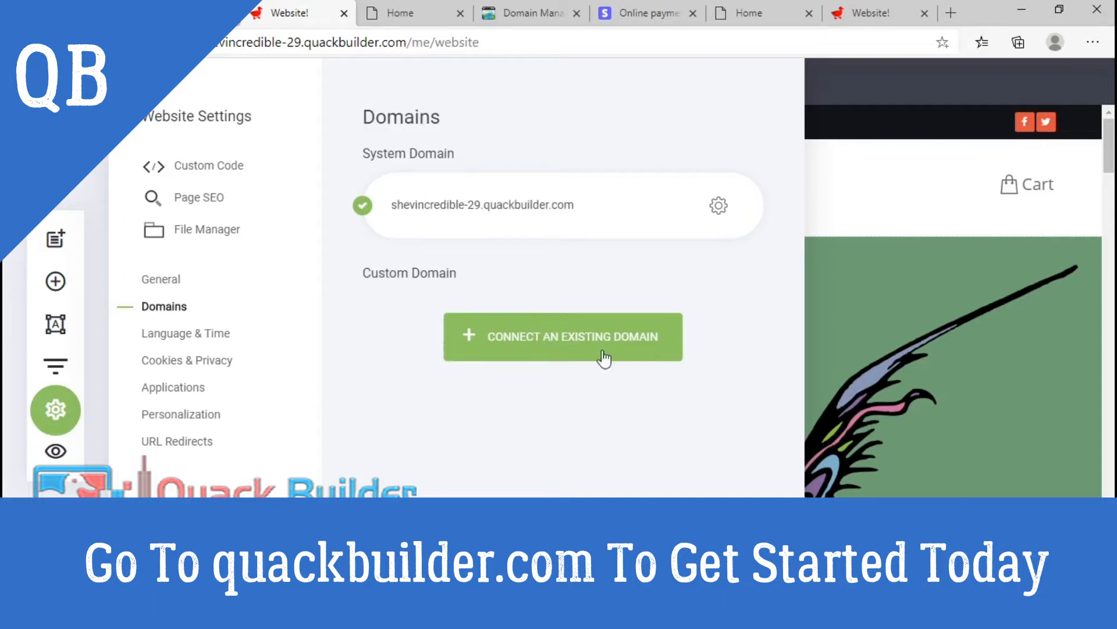
pyautogui.click(626, 349)
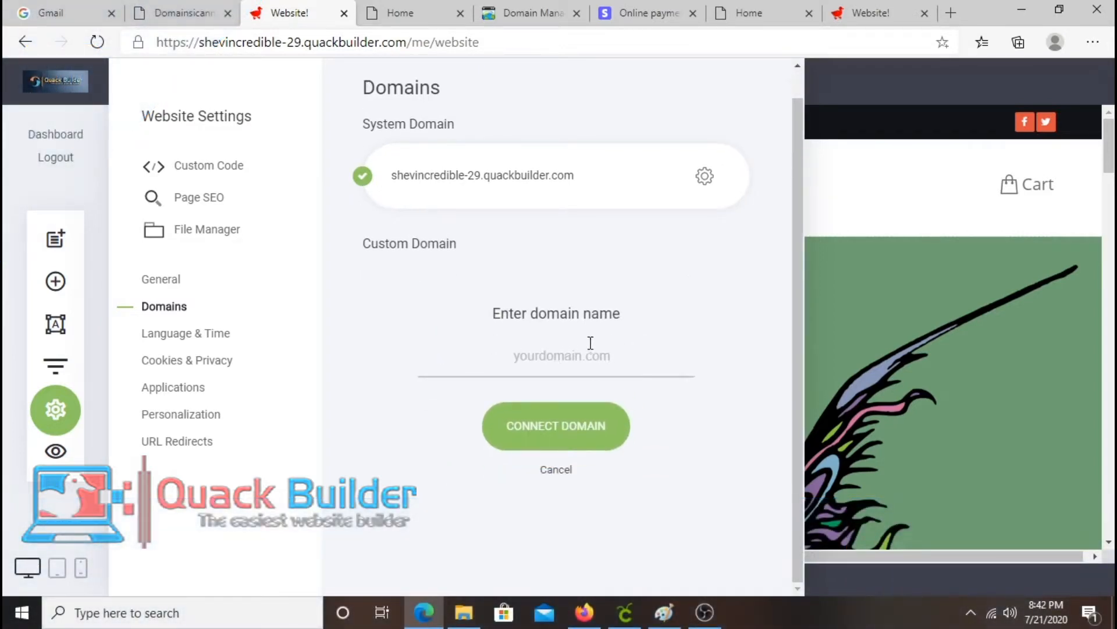
pyautogui.click(570, 354)
# - Look over the open registrar and site pages, examining the domain search and sign-in options on domainsicann.com
pyautogui.click(518, 19)
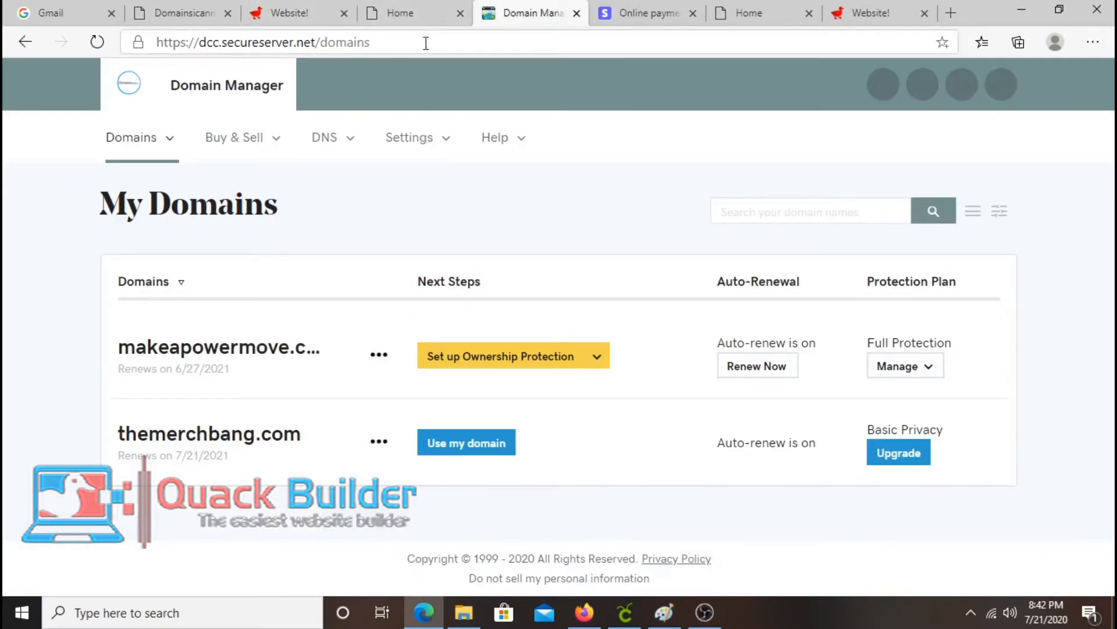
pyautogui.click(417, 12)
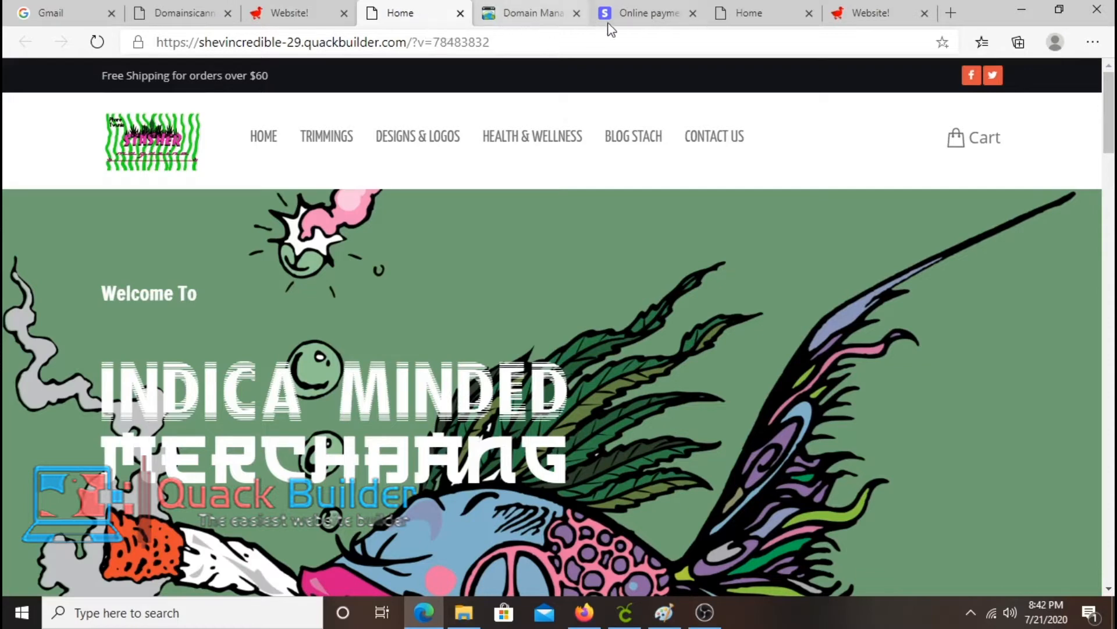
pyautogui.click(756, 19)
pyautogui.click(176, 7)
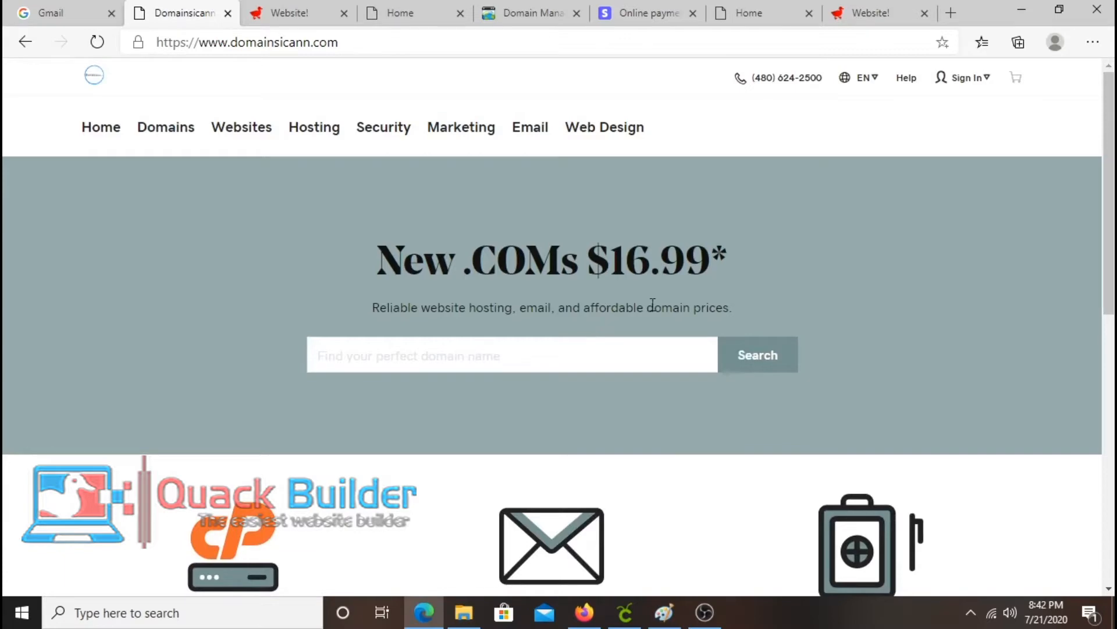
pyautogui.scroll(-10, 552, 234)
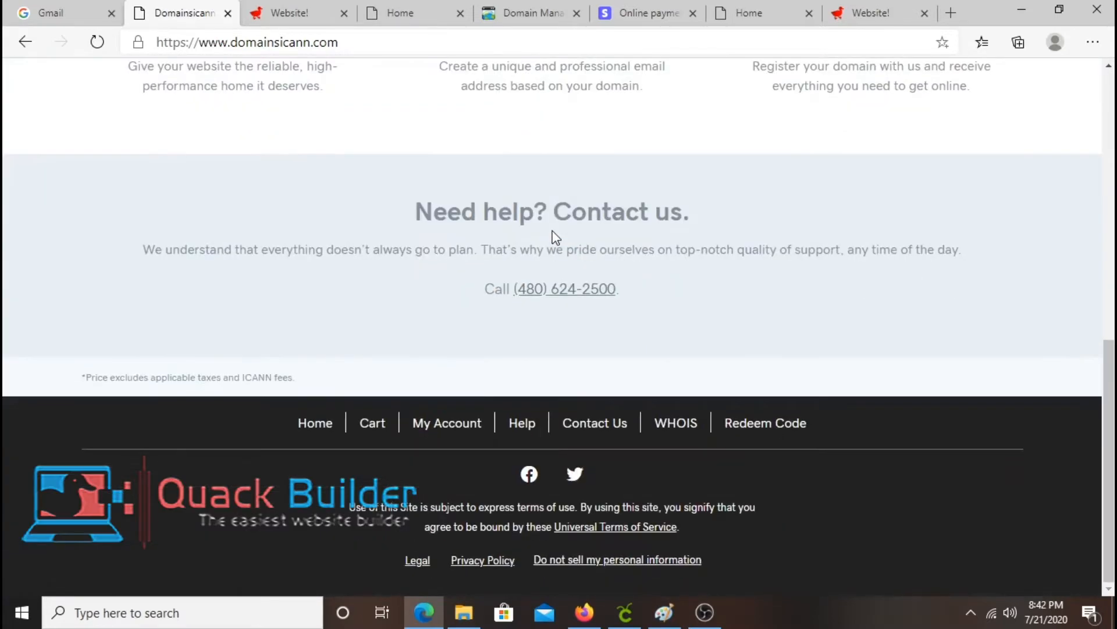
pyautogui.scroll(10, 553, 234)
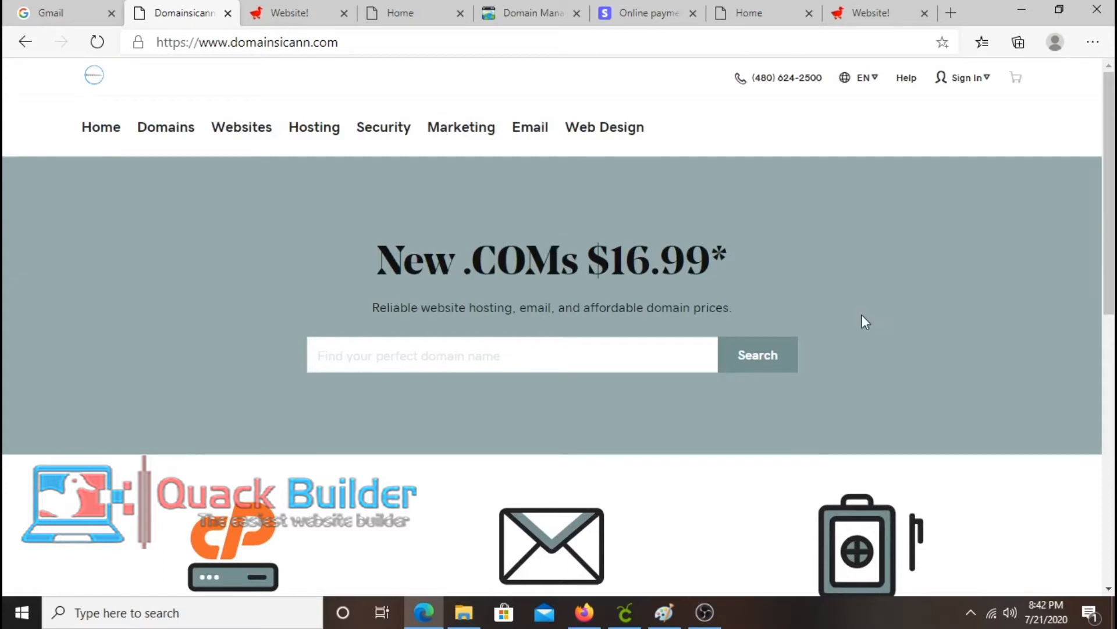
pyautogui.click(484, 352)
pyautogui.click(357, 295)
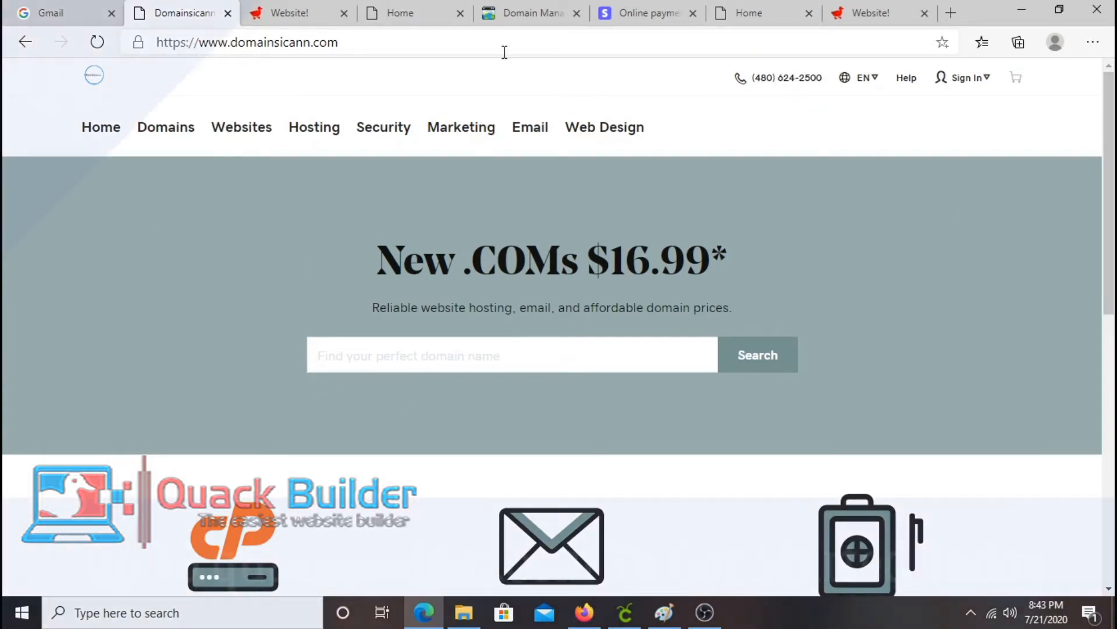
pyautogui.click(974, 82)
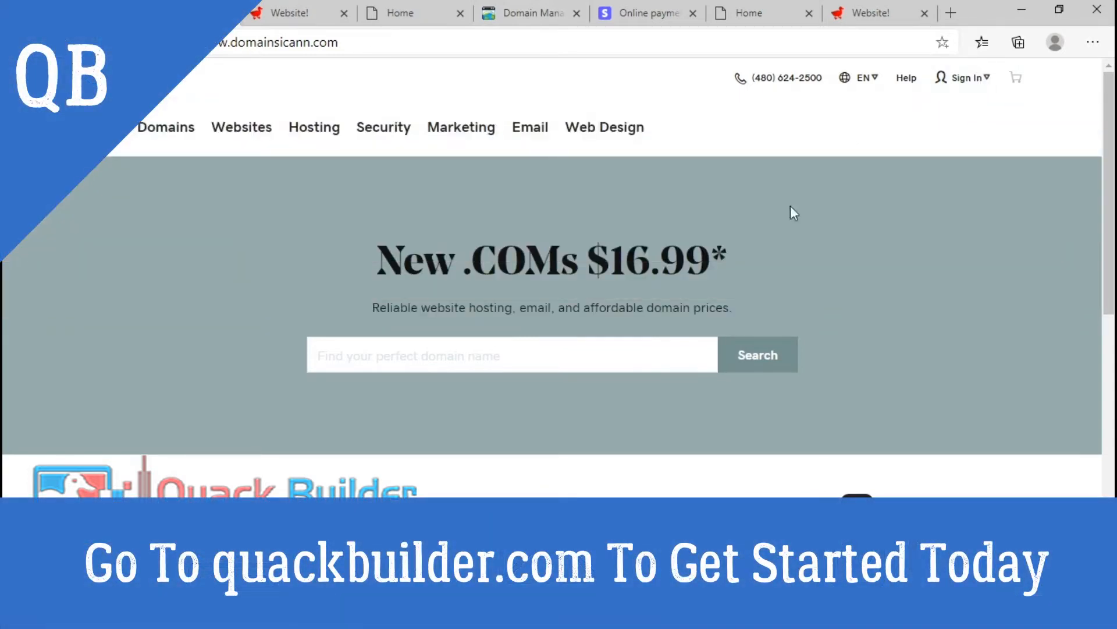
pyautogui.click(967, 88)
# - Switch to Domain Manager, list all domains and open DNS management for themerchbang.com
pyautogui.click(526, 21)
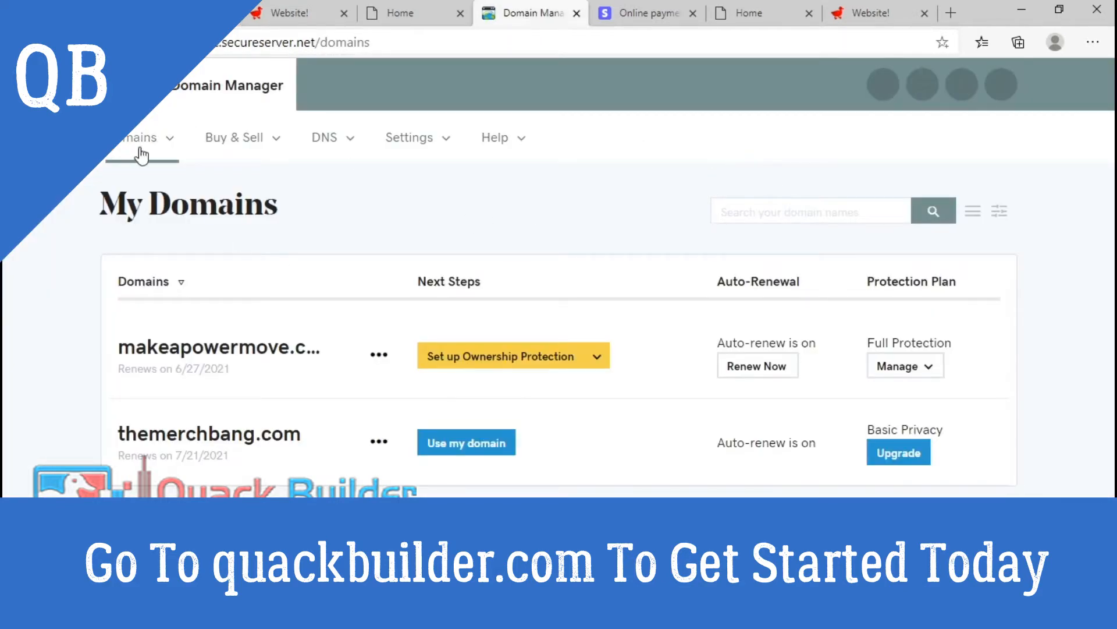
pyautogui.click(158, 149)
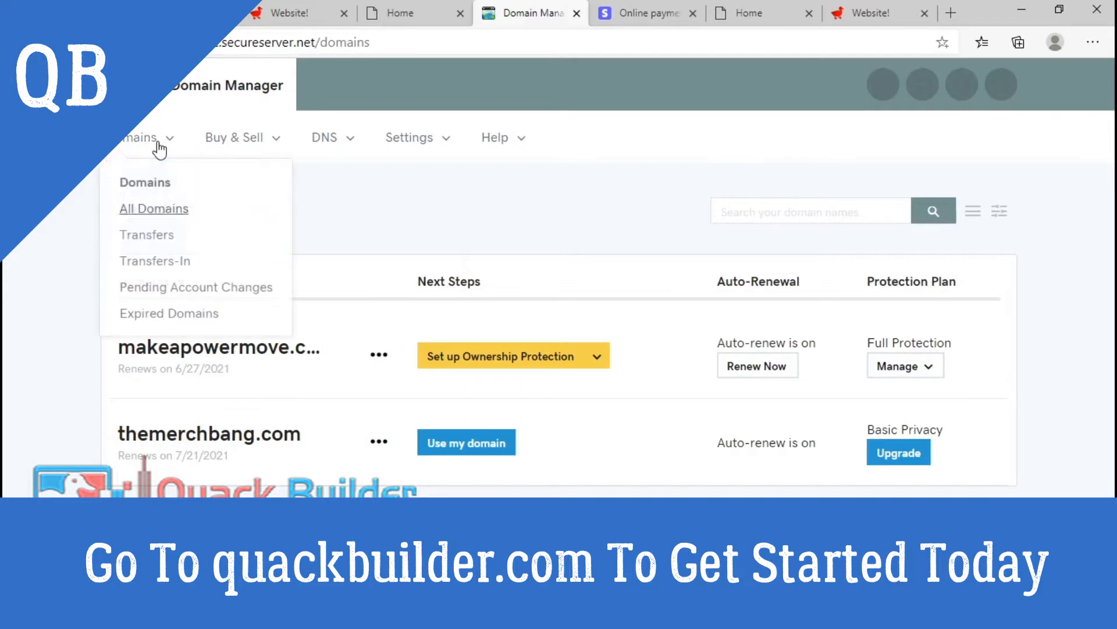
pyautogui.click(158, 209)
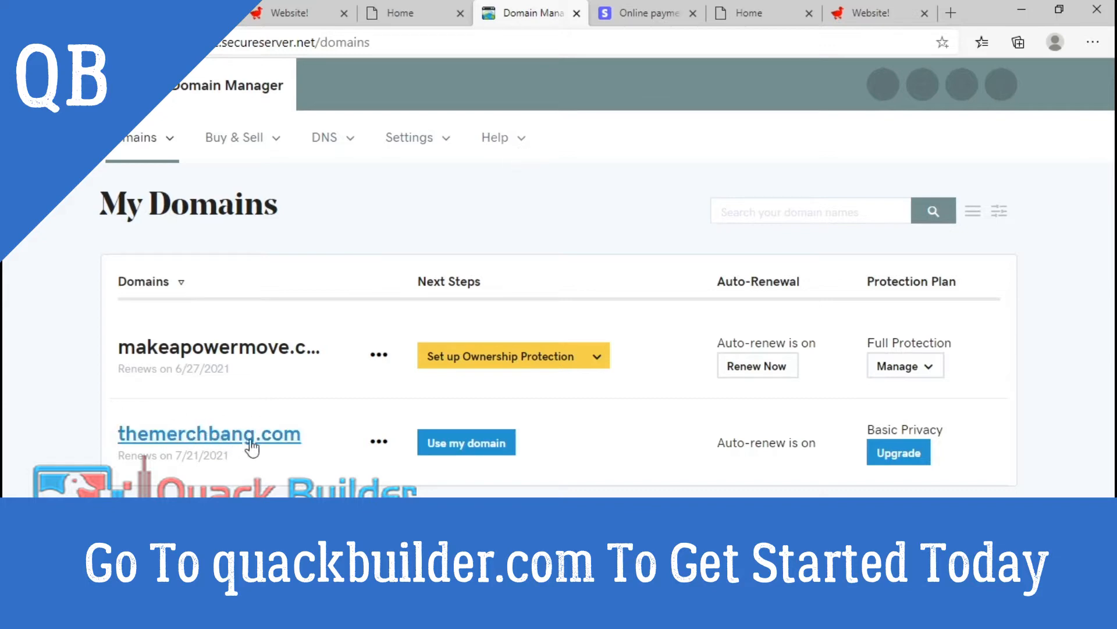
pyautogui.click(378, 443)
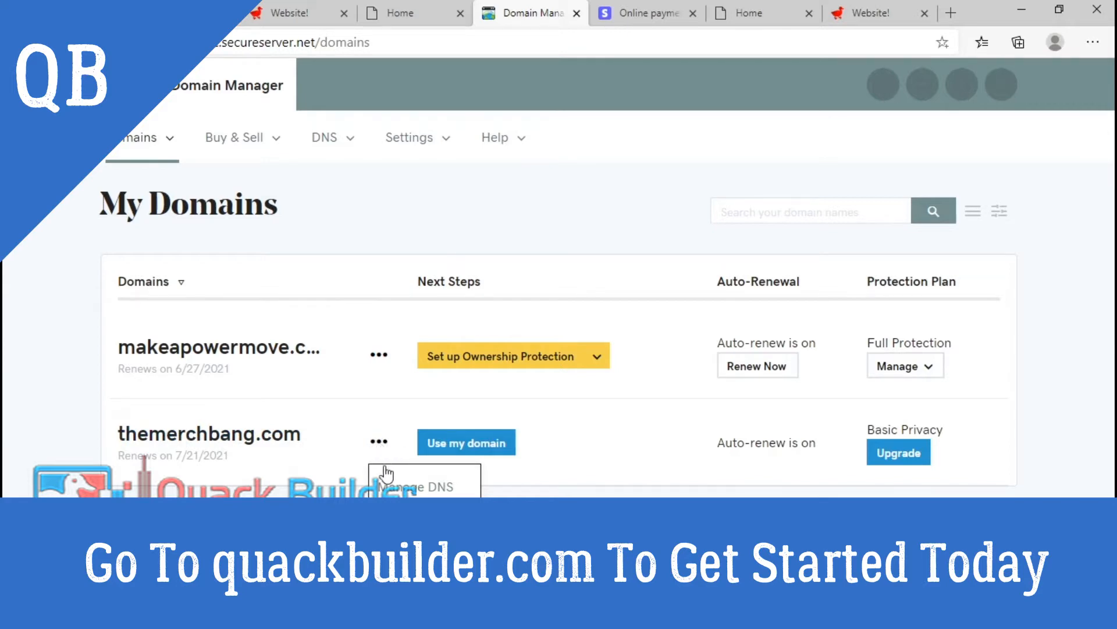
pyautogui.click(465, 488)
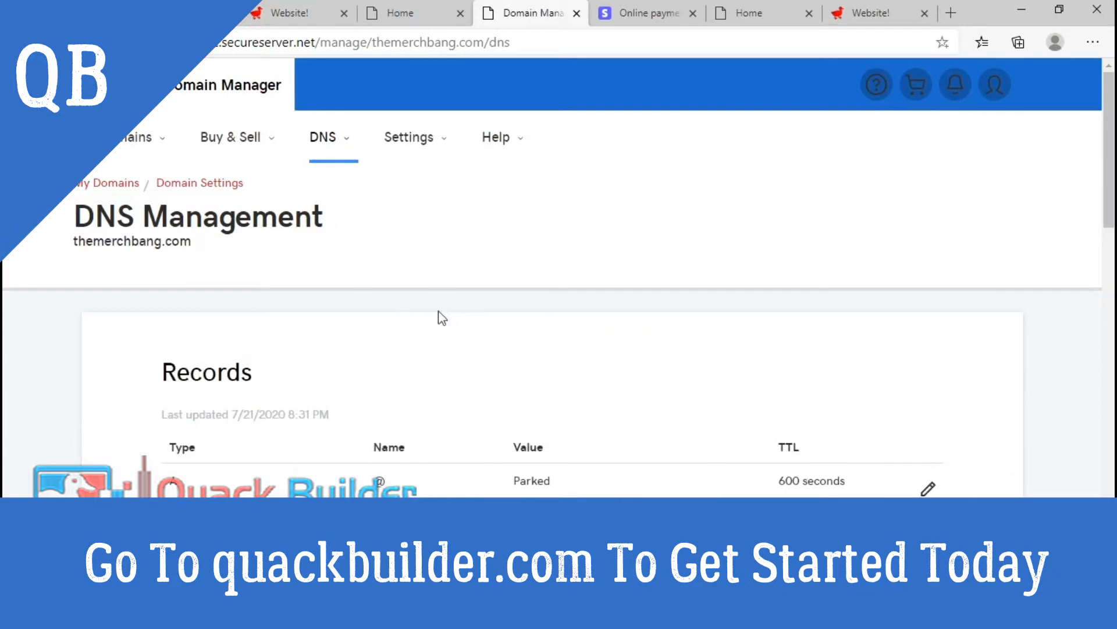
# - Review the DNS records of themerchbang.com and open the A record for editing
pyautogui.scroll(-2, 824, 298)
pyautogui.scroll(-4, 574, 259)
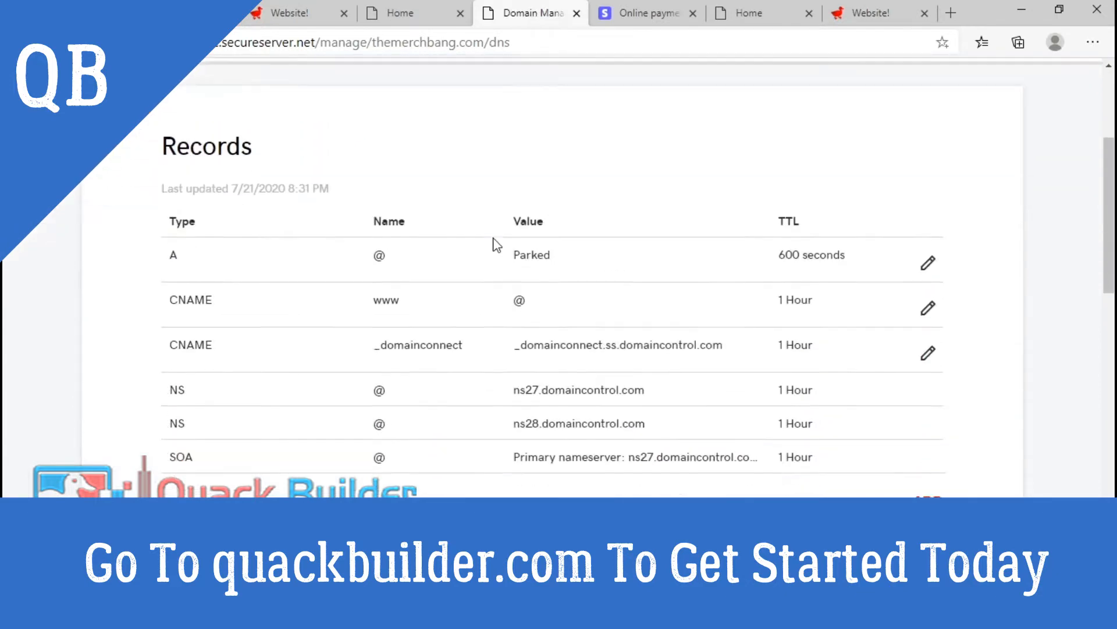
pyautogui.scroll(6, 500, 245)
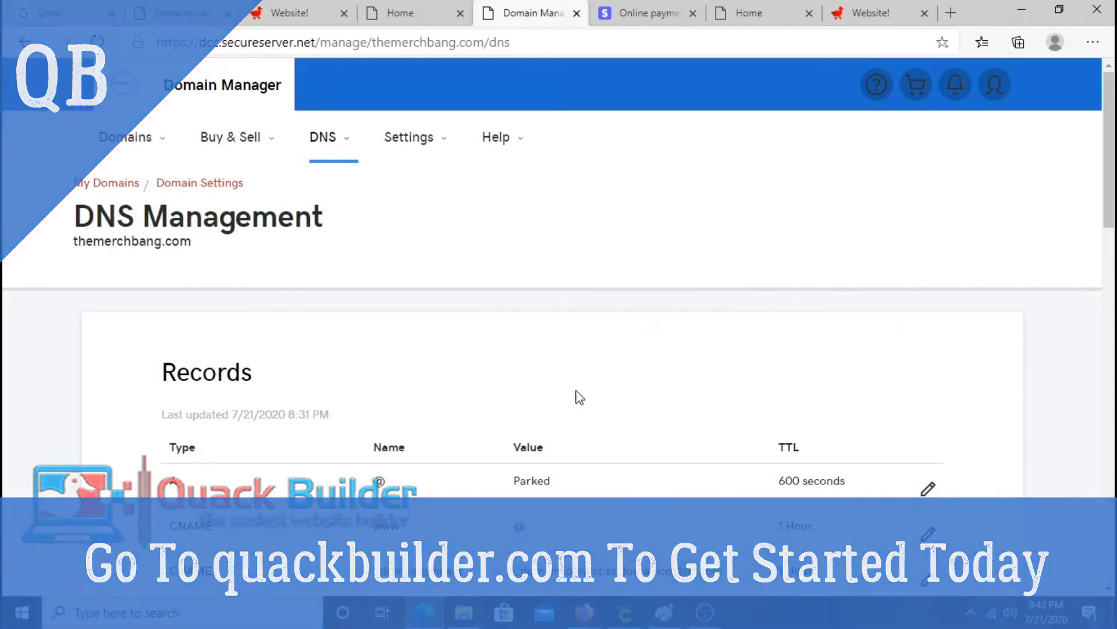
pyautogui.scroll(-9, 591, 387)
pyautogui.scroll(9, 623, 337)
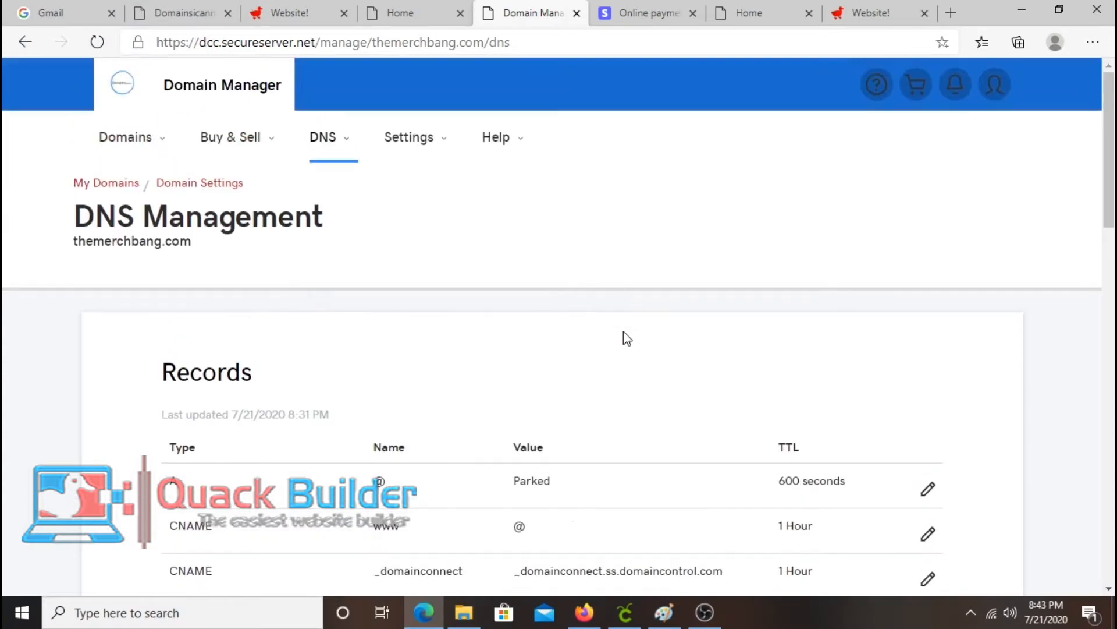
pyautogui.scroll(-2, 623, 333)
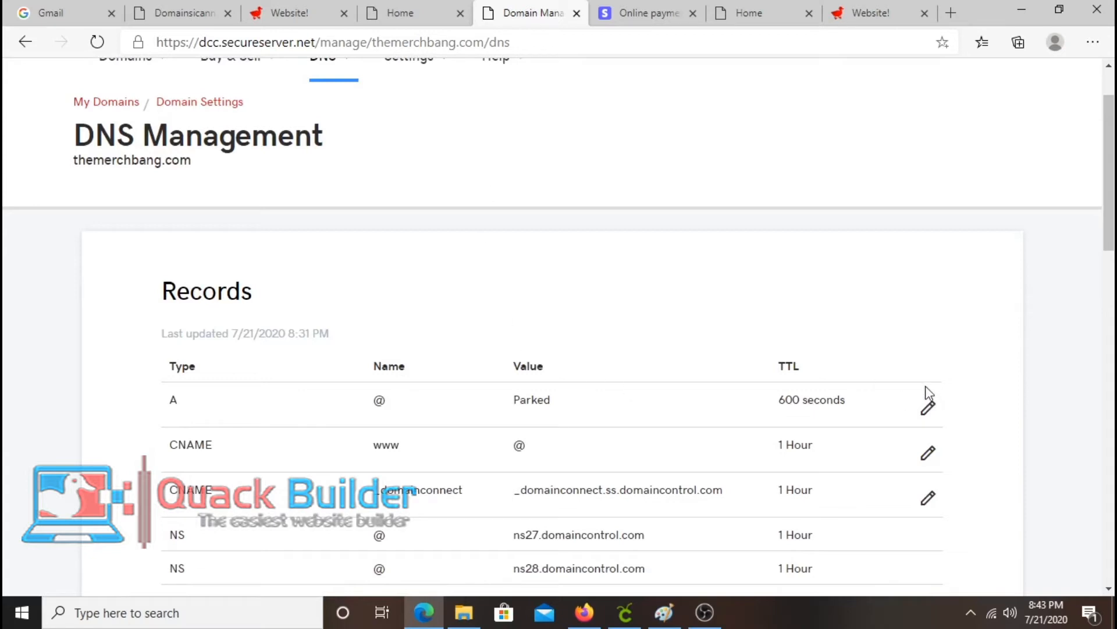
pyautogui.click(927, 415)
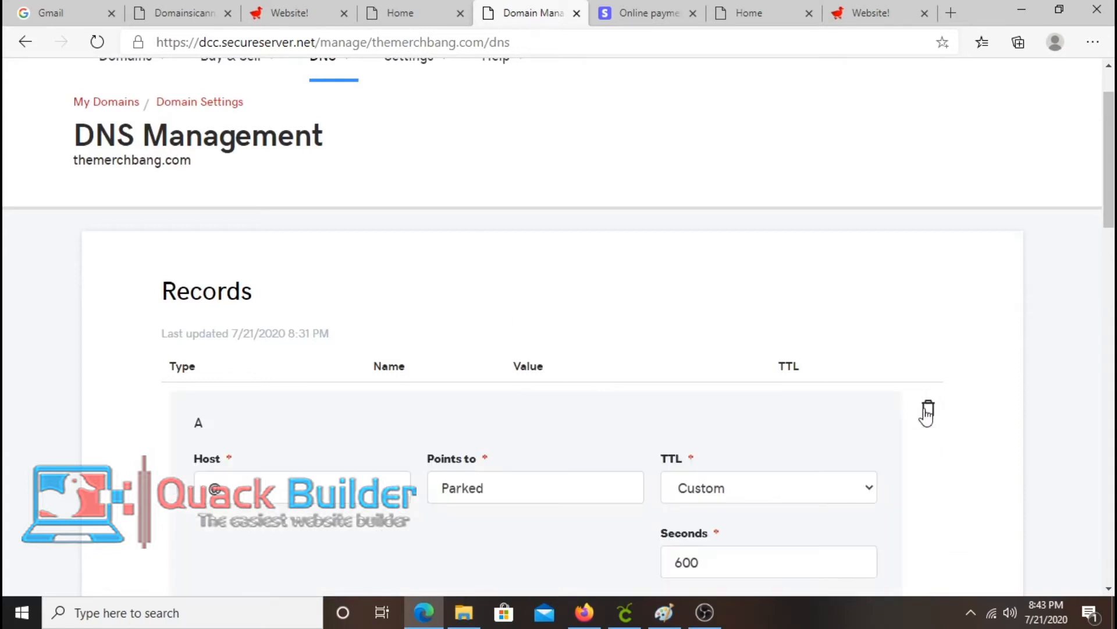
pyautogui.scroll(-3, 952, 378)
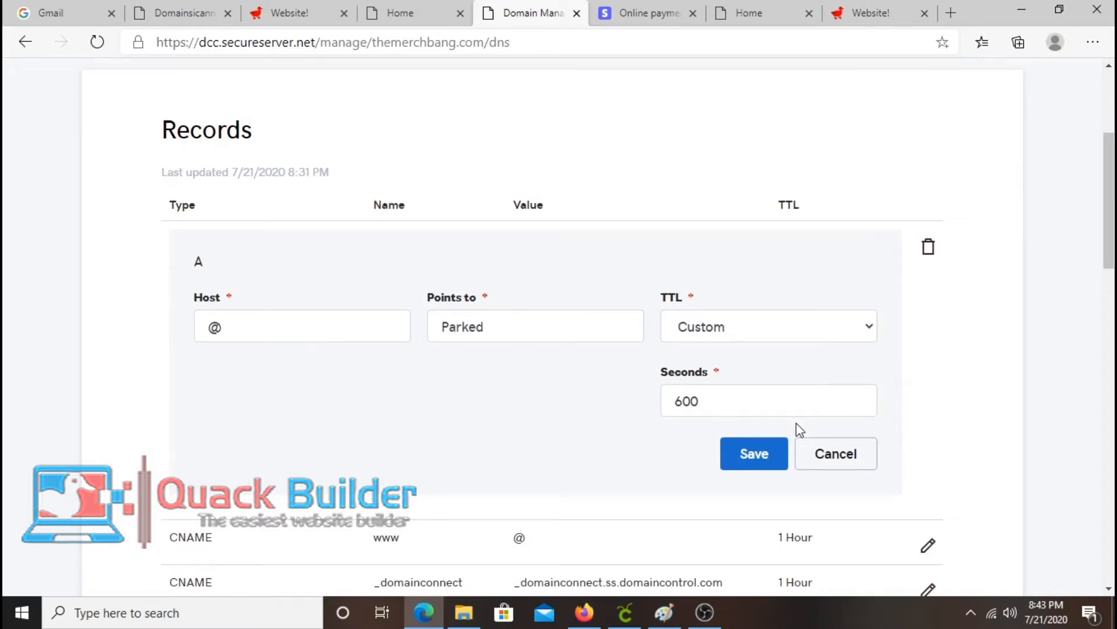
# - Check which domain entry the website's Domains settings require, and copy the domain name themerchbang.com from the DNS Management page
pyautogui.click(297, 21)
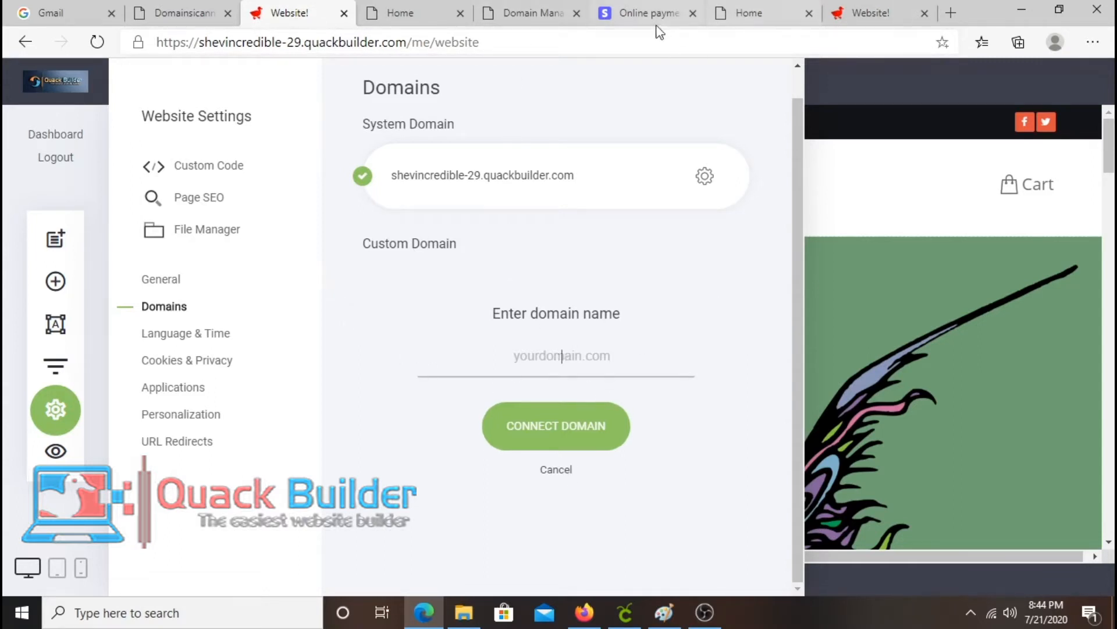
pyautogui.click(513, 22)
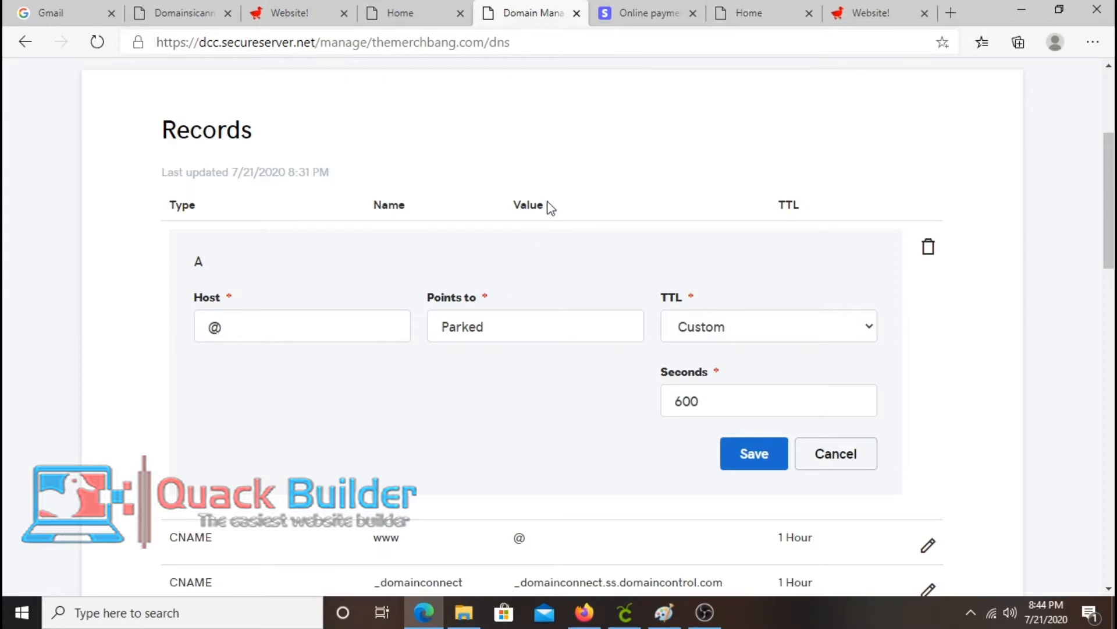
pyautogui.scroll(4, 549, 207)
pyautogui.moveTo(201, 244); pyautogui.dragTo(75, 245)
pyautogui.rightClick(88, 243)
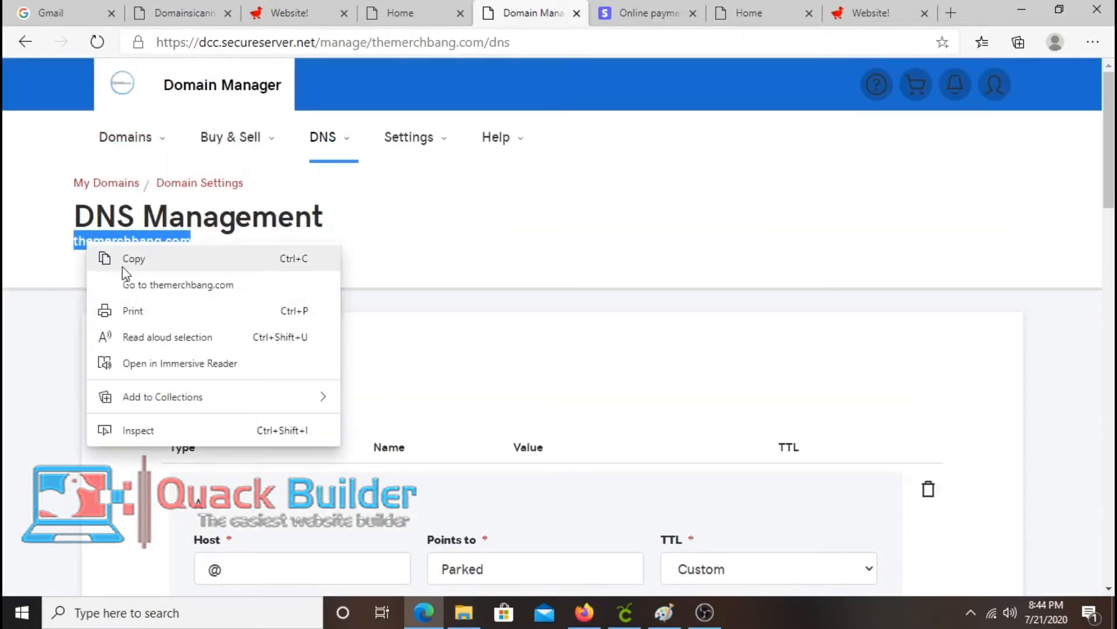
pyautogui.click(134, 257)
# - Paste themerchbang.com as the custom domain name in the website's Domains settings and connect it
pyautogui.click(289, 14)
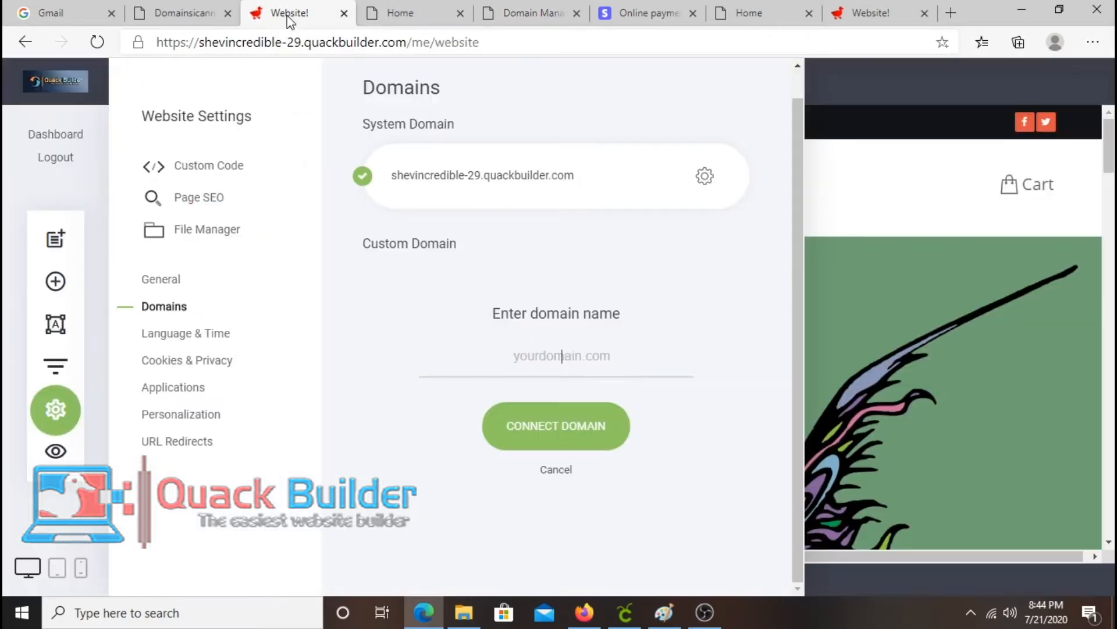
pyautogui.rightClick(561, 358)
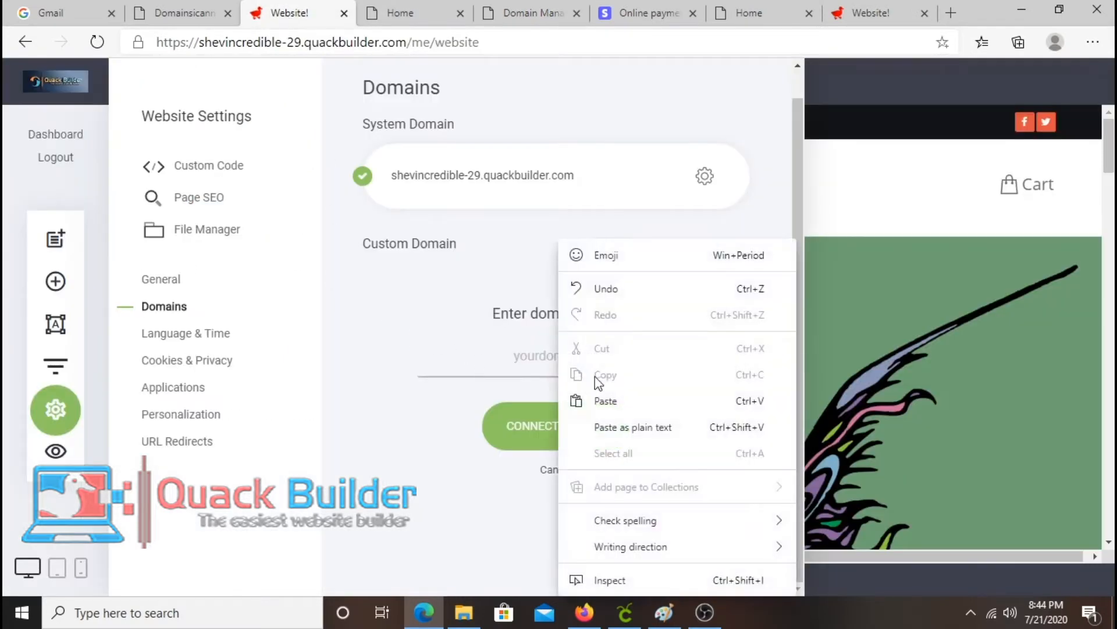
pyautogui.click(616, 401)
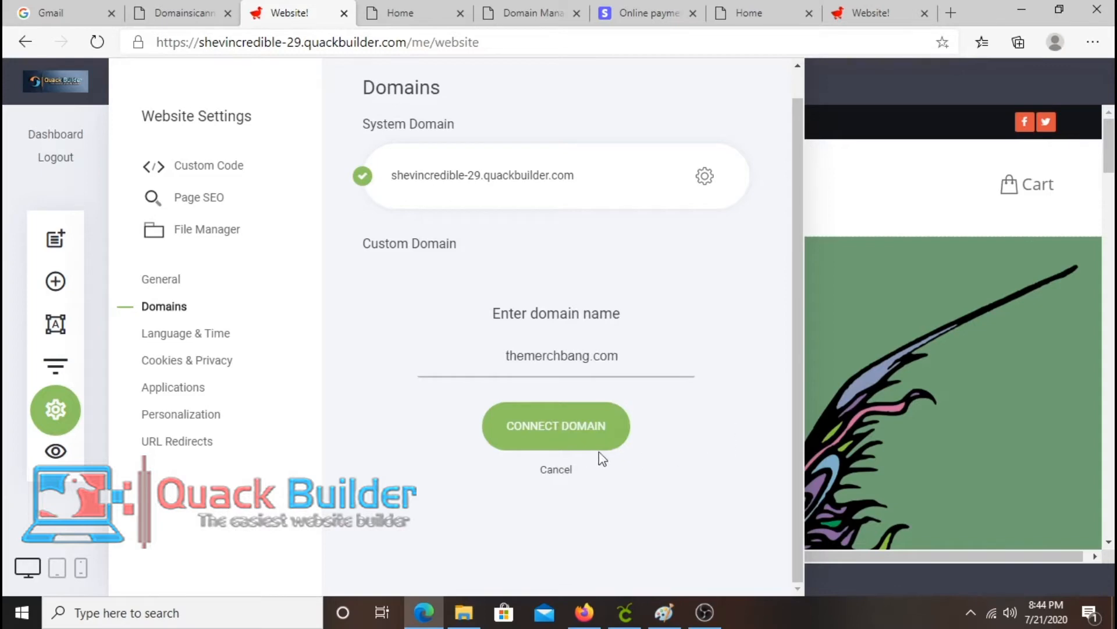
pyautogui.click(563, 440)
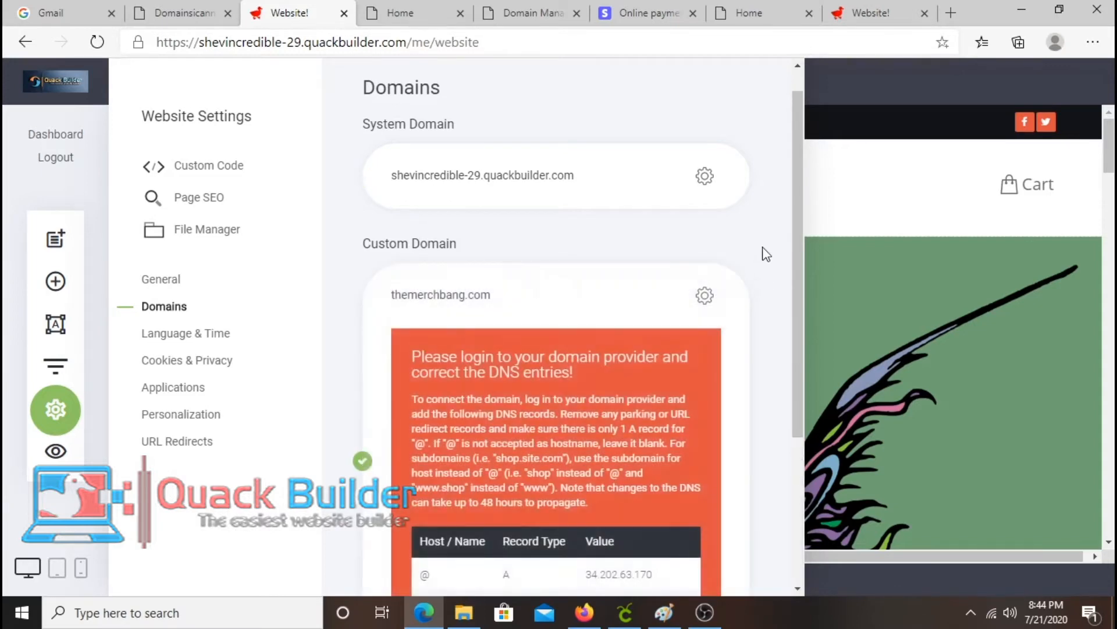
# - Review the required DNS records in the website's Domains settings and copy the A record value 34.202.63.170
pyautogui.scroll(-4, 764, 251)
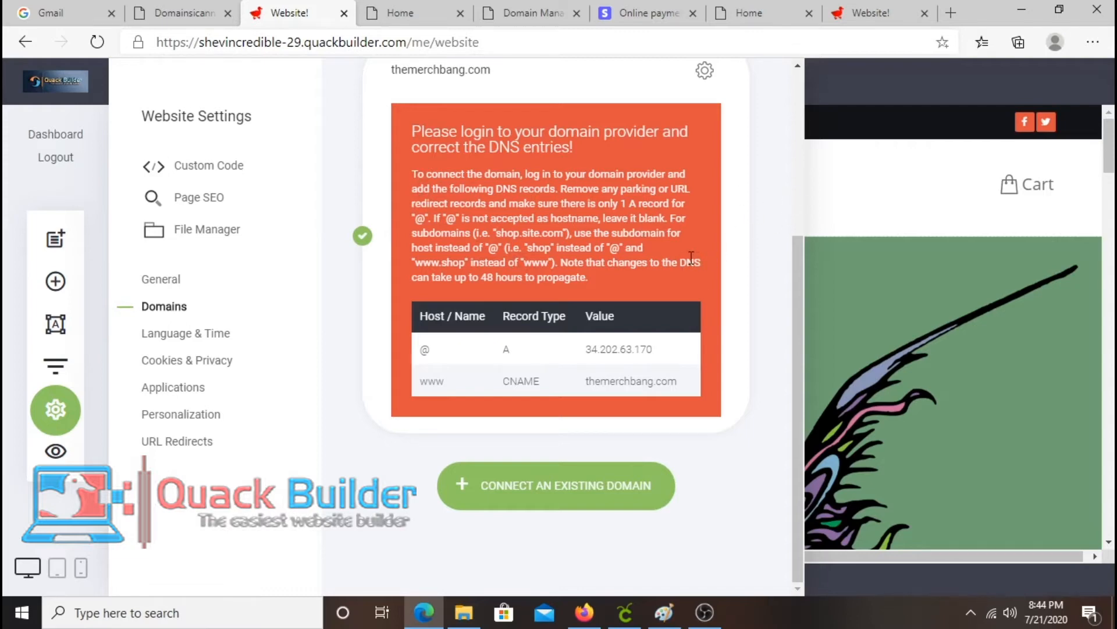
pyautogui.moveTo(425, 350); pyautogui.dragTo(657, 356)
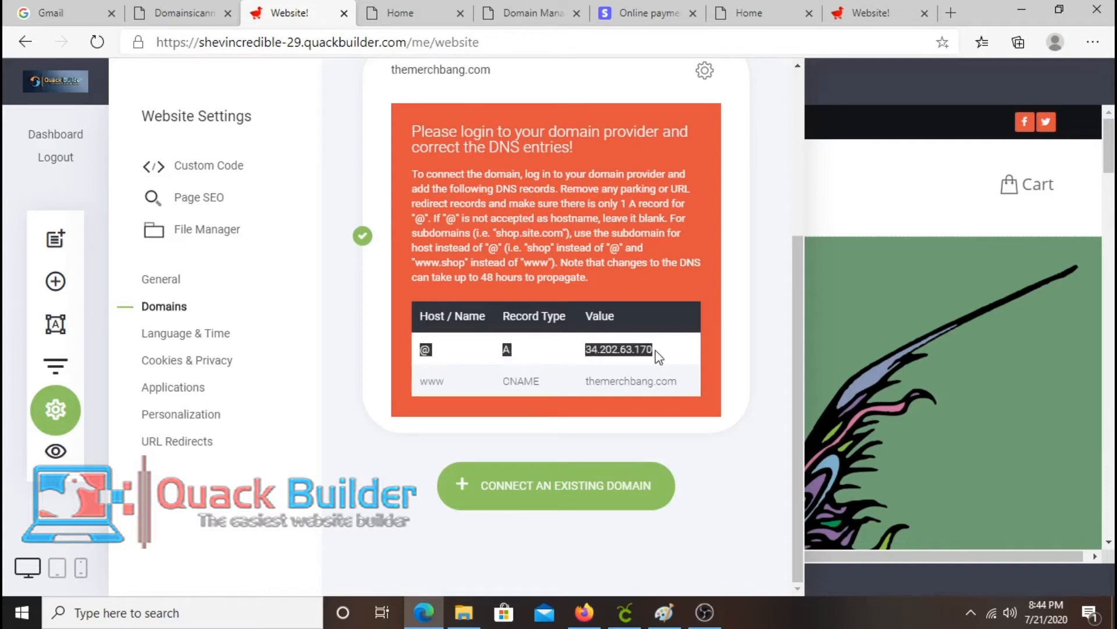
pyautogui.click(657, 353)
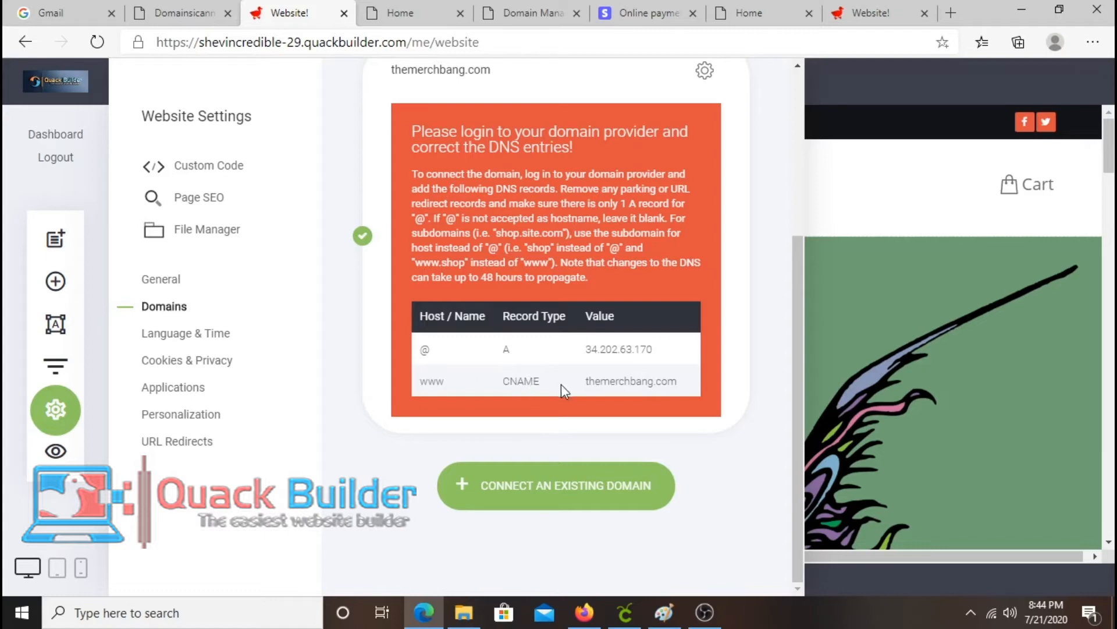
pyautogui.moveTo(656, 389); pyautogui.dragTo(671, 418)
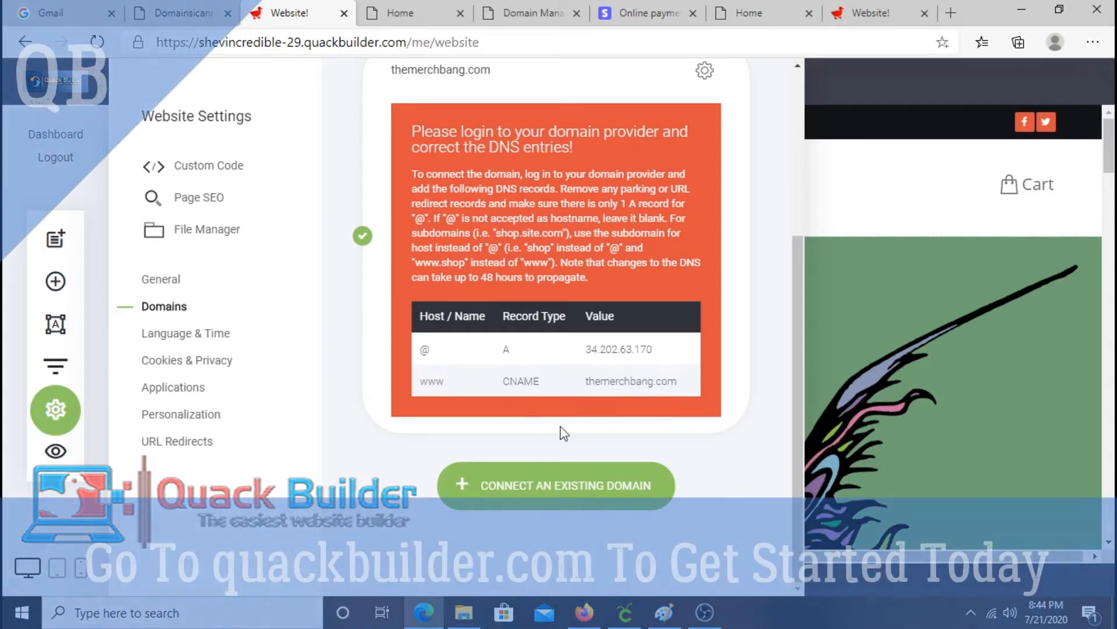
pyautogui.moveTo(654, 349); pyautogui.dragTo(597, 359)
pyautogui.rightClick(598, 359)
pyautogui.click(635, 371)
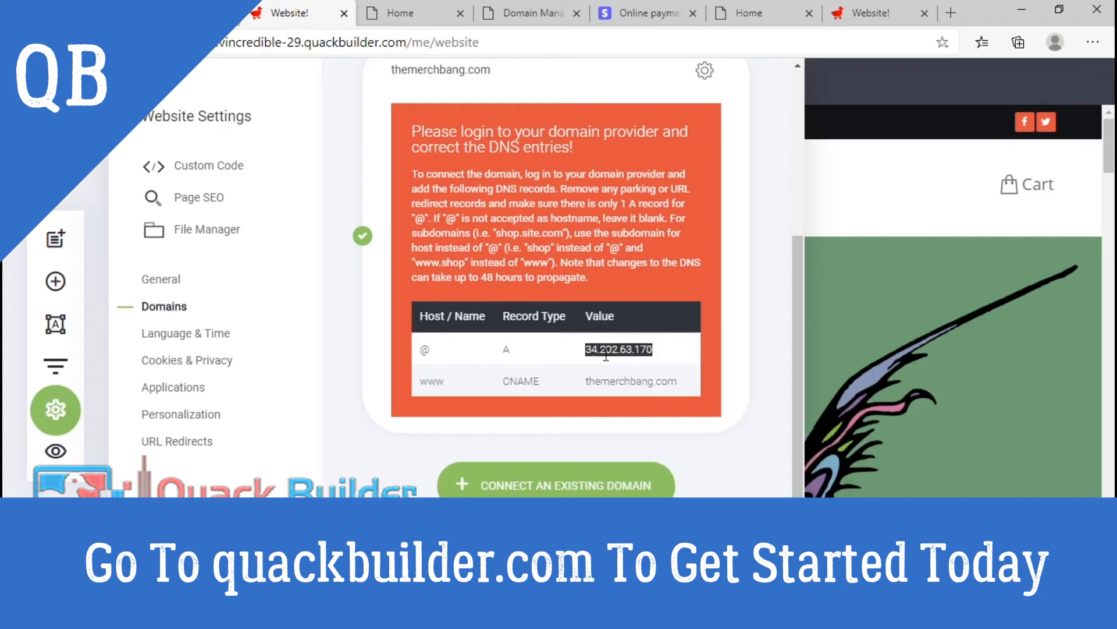
pyautogui.click(631, 344)
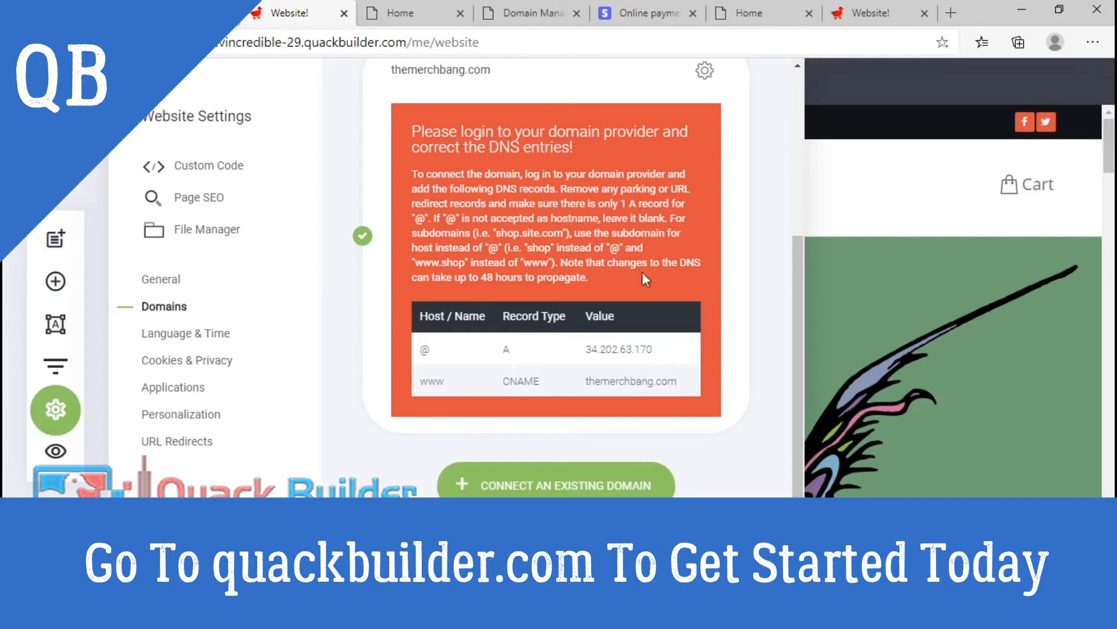
# - In the DNS Management page for themerchbang.com, point the @ A record to 34.202.63.170
pyautogui.click(411, 17)
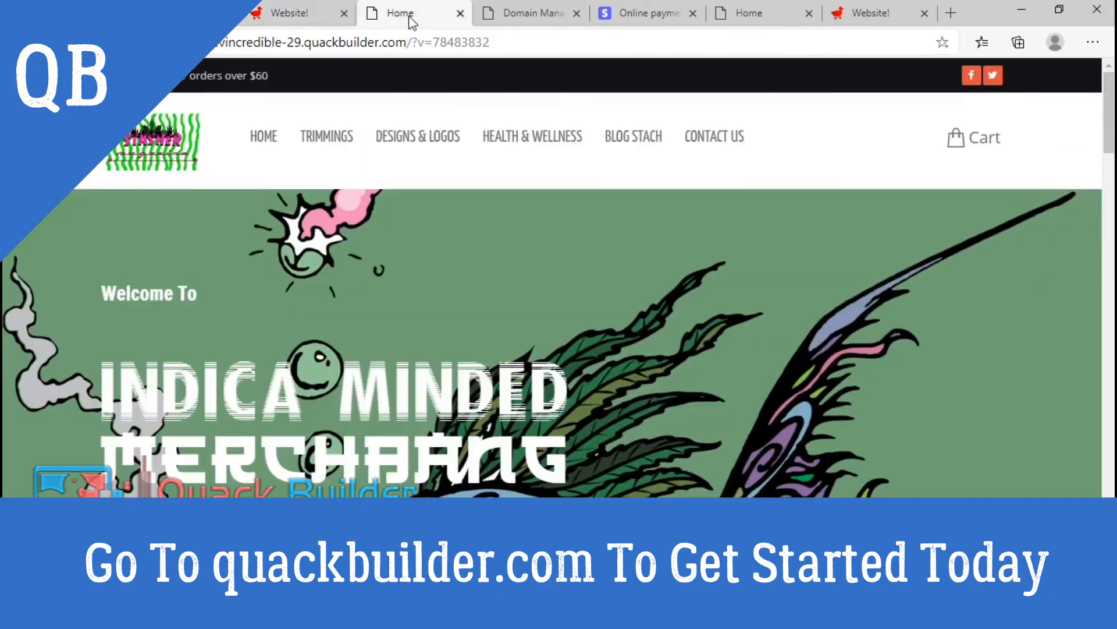
pyautogui.click(515, 23)
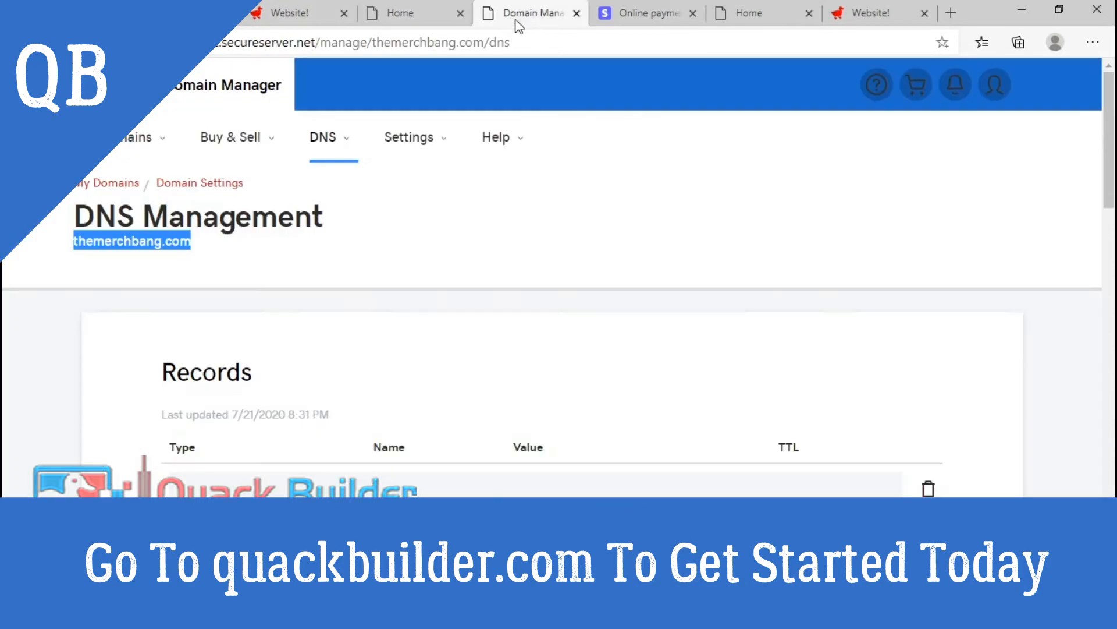
pyautogui.scroll(-4, 744, 227)
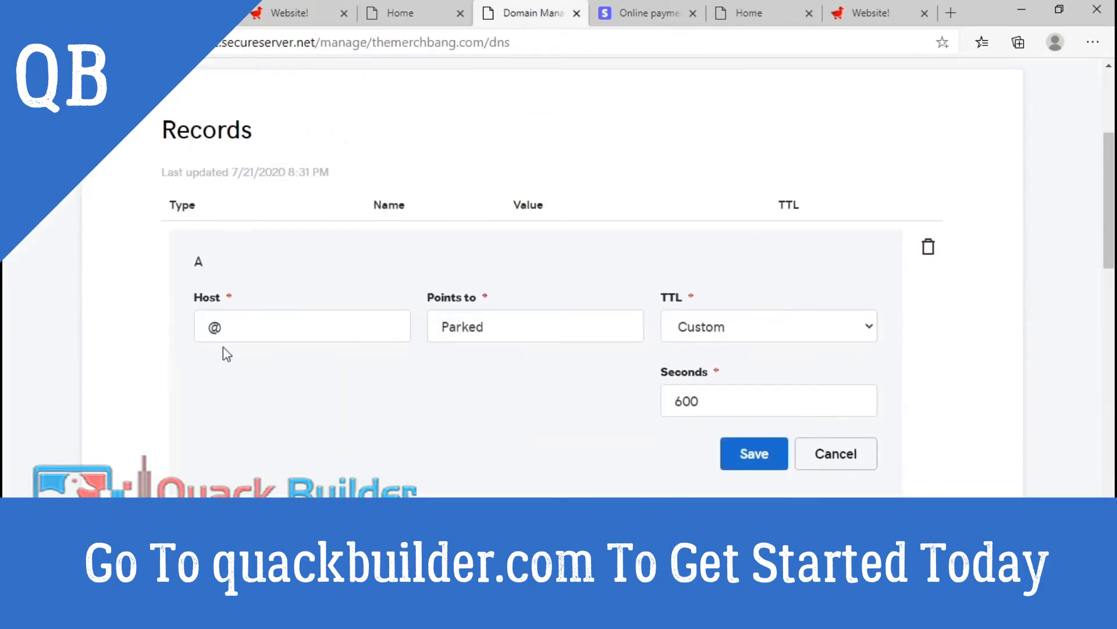
pyautogui.click(215, 329)
pyautogui.moveTo(504, 321); pyautogui.dragTo(433, 326)
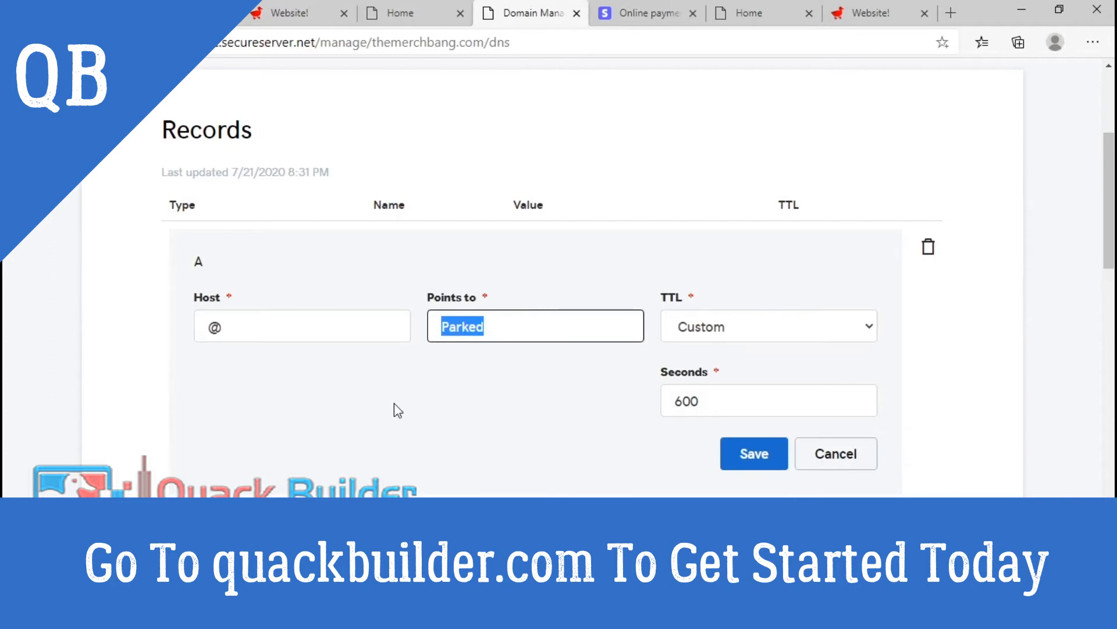
pyautogui.press('BackSpace')
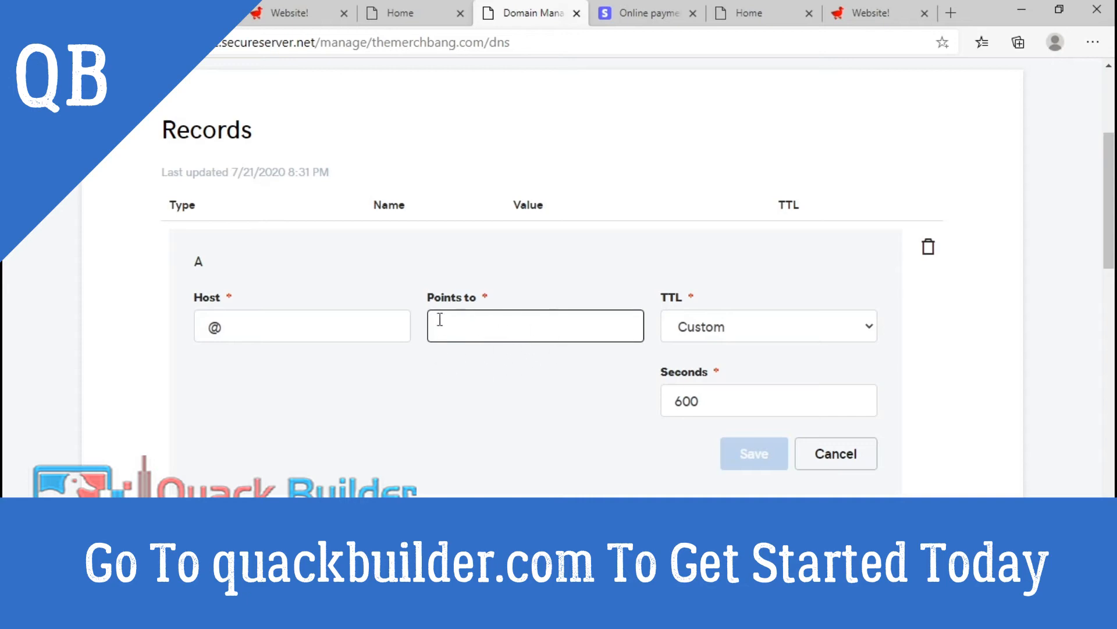
pyautogui.rightClick(489, 328)
pyautogui.click(531, 392)
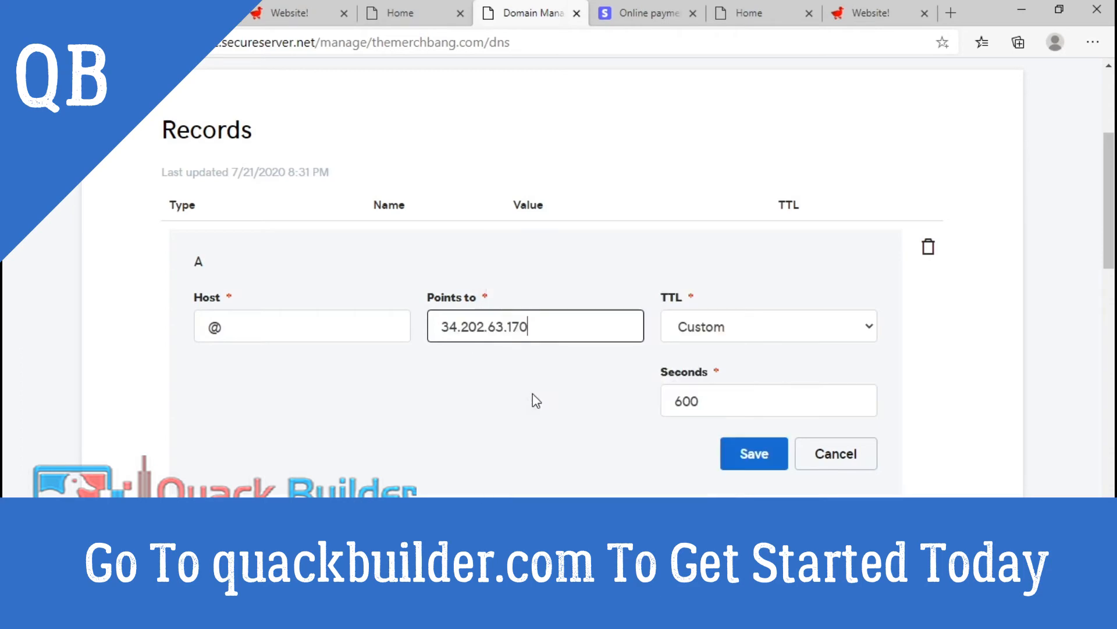
# - Compare the edited A record's address with the website's required DNS entries, and check its host and TTL fields
pyautogui.moveTo(435, 328); pyautogui.dragTo(537, 332)
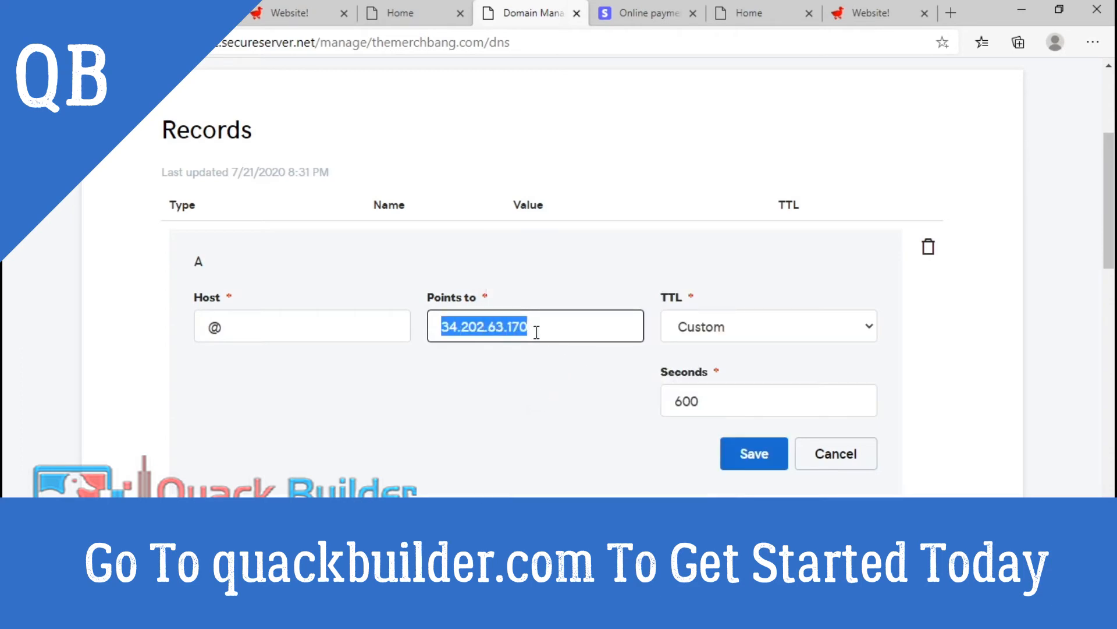
pyautogui.click(557, 333)
pyautogui.click(288, 17)
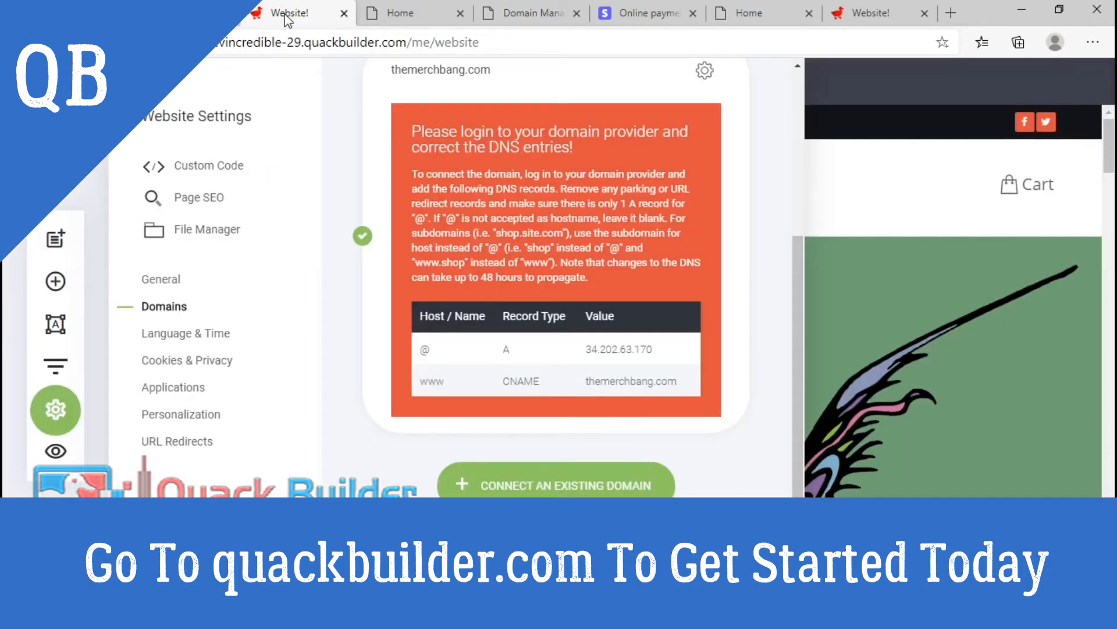
pyautogui.moveTo(584, 349); pyautogui.dragTo(654, 352)
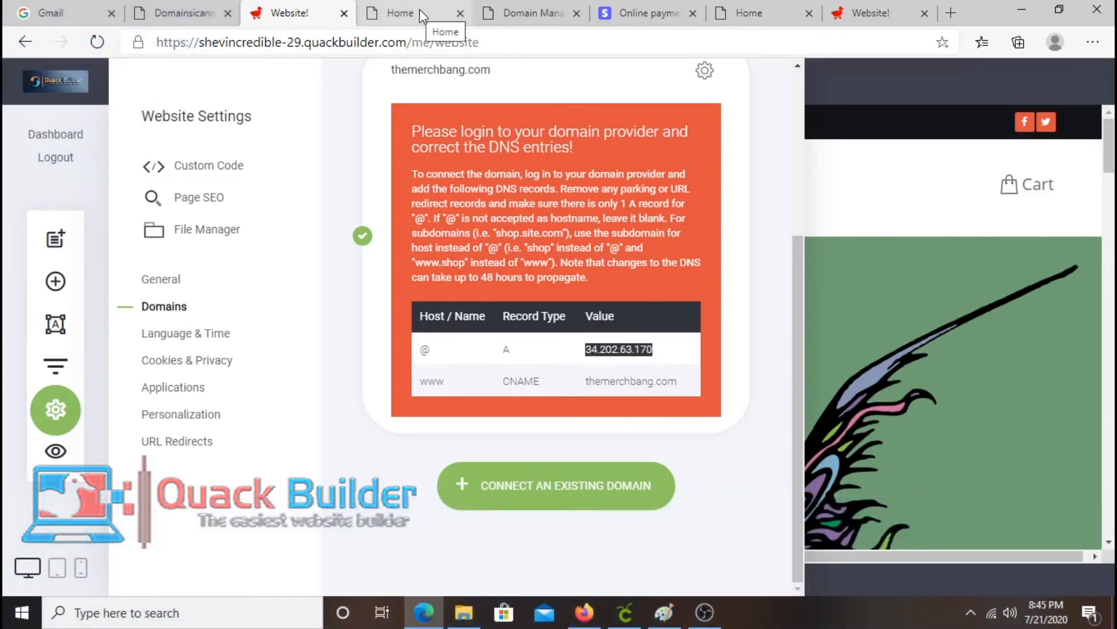
pyautogui.click(541, 14)
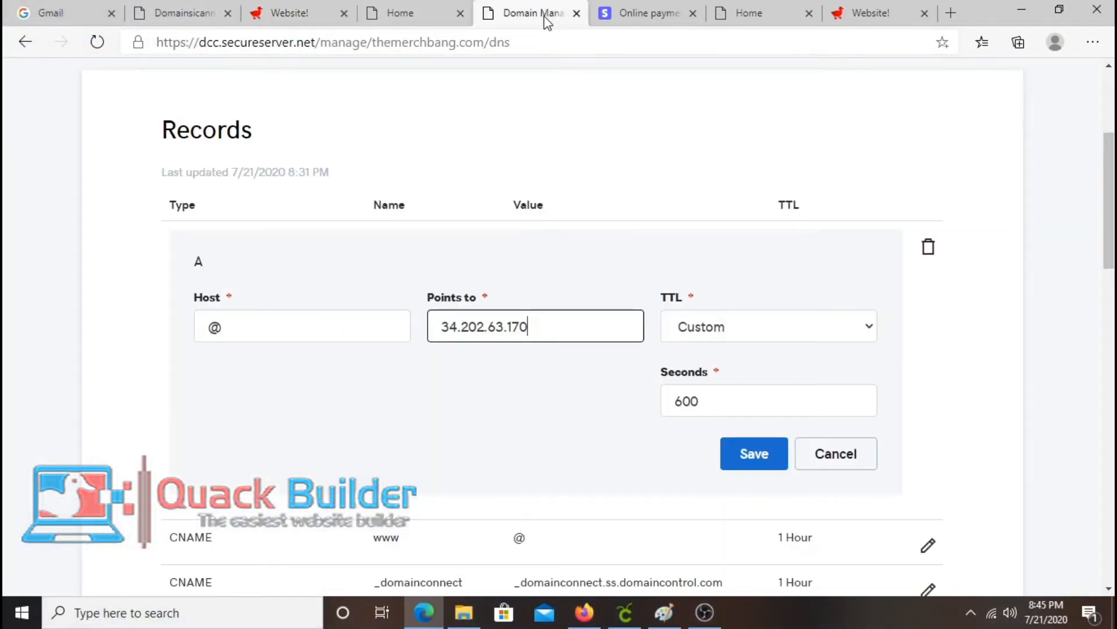
pyautogui.click(611, 404)
pyautogui.scroll(-1, 931, 297)
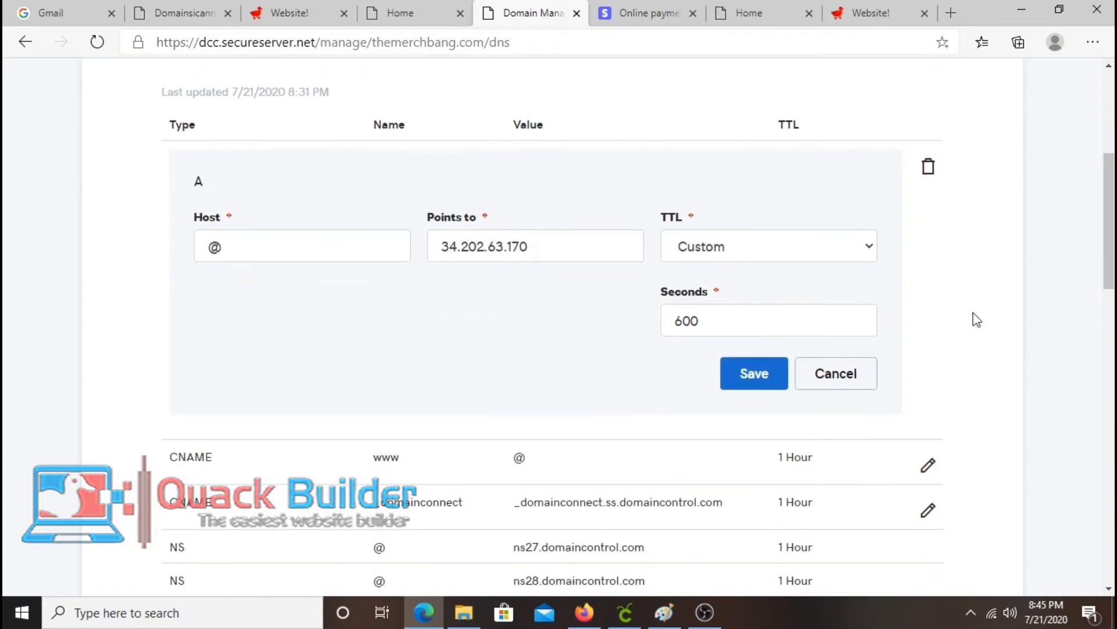
pyautogui.moveTo(252, 241); pyautogui.dragTo(209, 245)
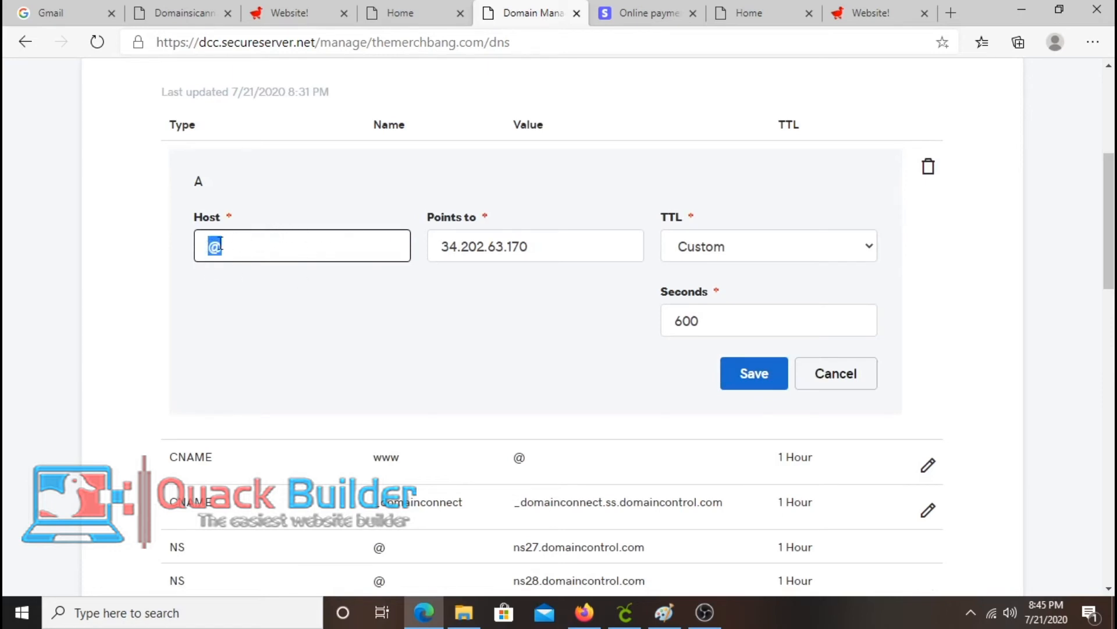
pyautogui.click(227, 261)
pyautogui.moveTo(198, 249); pyautogui.dragTo(174, 249)
pyautogui.click(273, 245)
pyautogui.moveTo(443, 248); pyautogui.dragTo(537, 253)
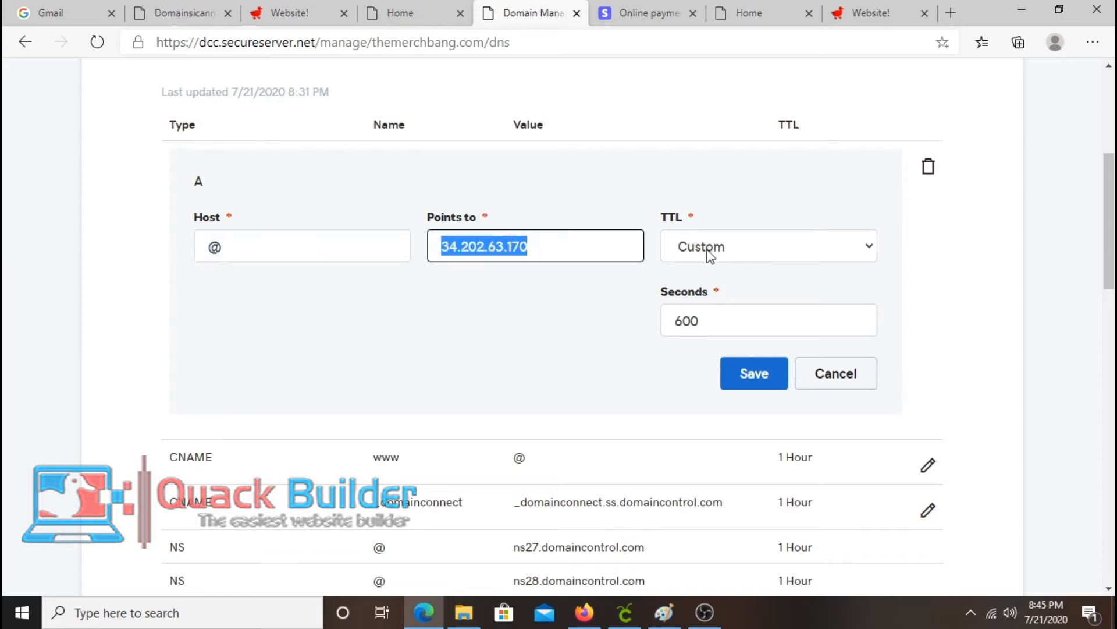
pyautogui.click(726, 255)
pyautogui.click(727, 254)
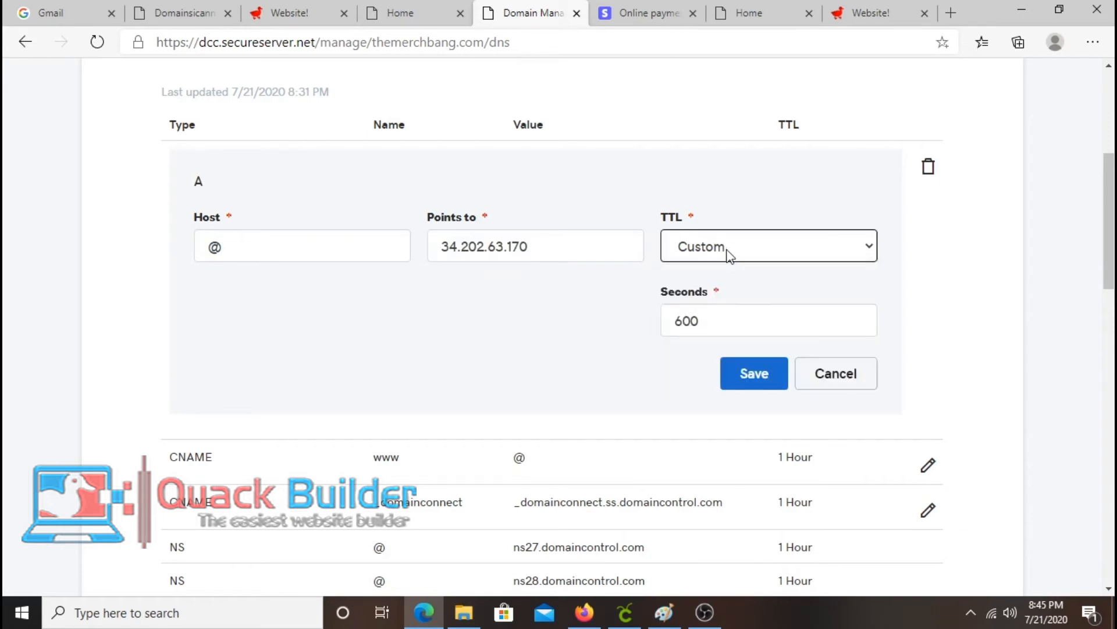
# - Save the edited A record and review the updated DNS records list
pyautogui.click(758, 377)
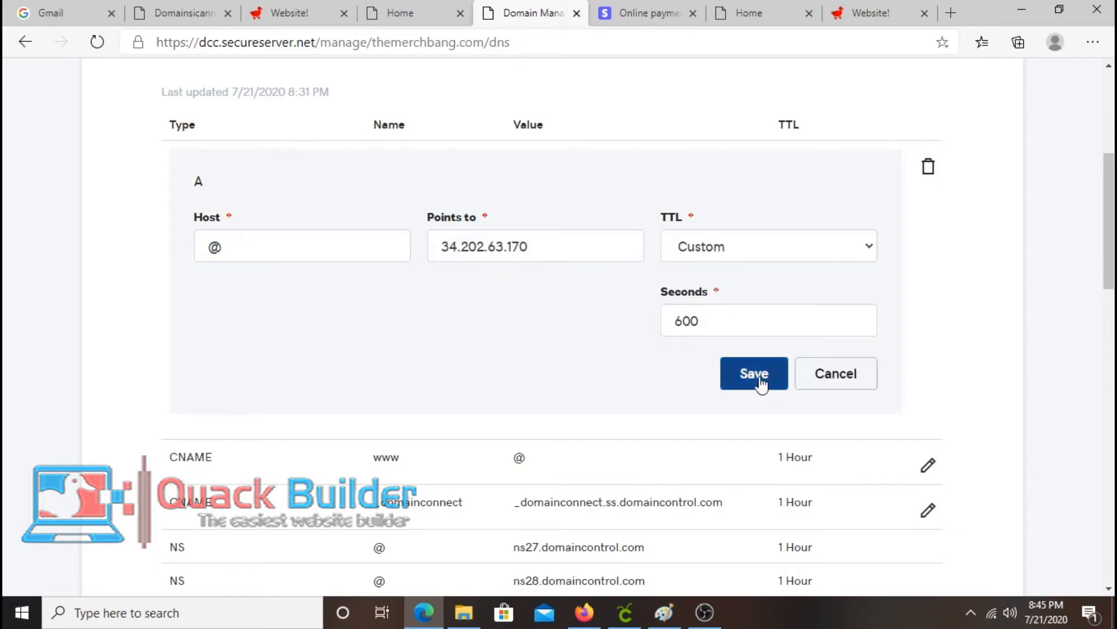
pyautogui.scroll(2, 955, 333)
pyautogui.scroll(-2, 955, 333)
pyautogui.scroll(3, 955, 333)
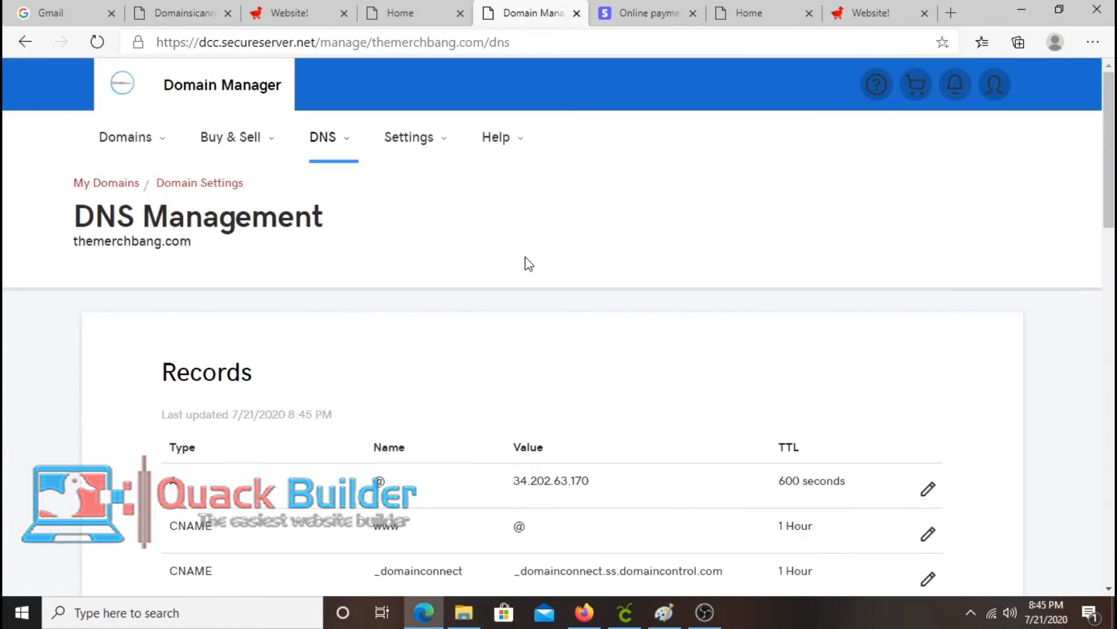
pyautogui.scroll(-10, 567, 283)
pyautogui.scroll(8, 568, 283)
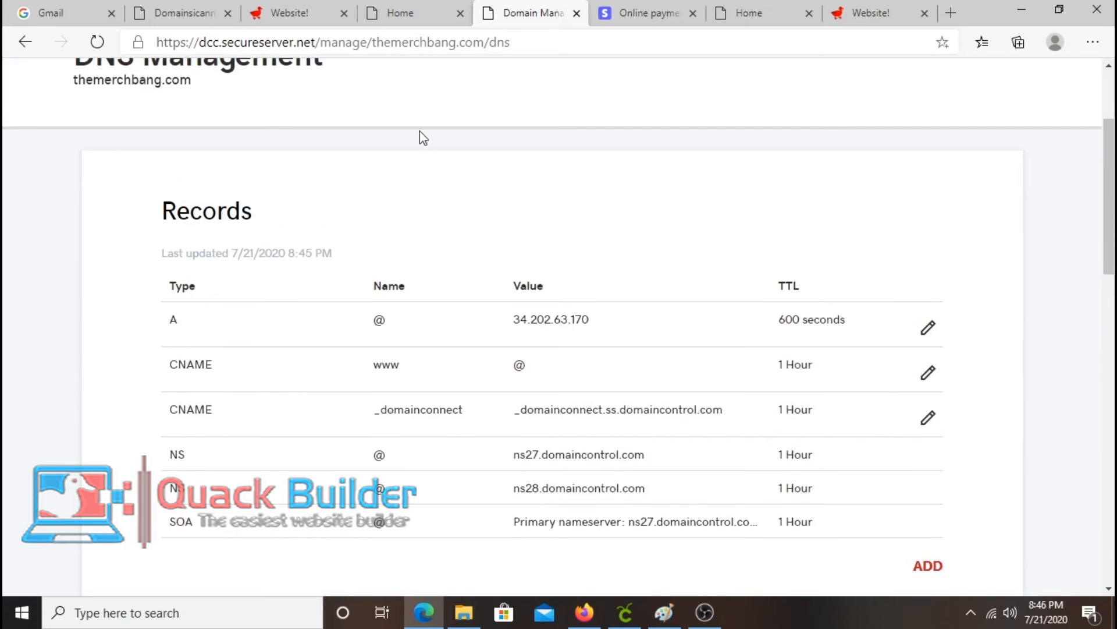
# - Return to the website builder, close the website settings and reopen the Domains settings to recheck the custom domain
pyautogui.click(299, 16)
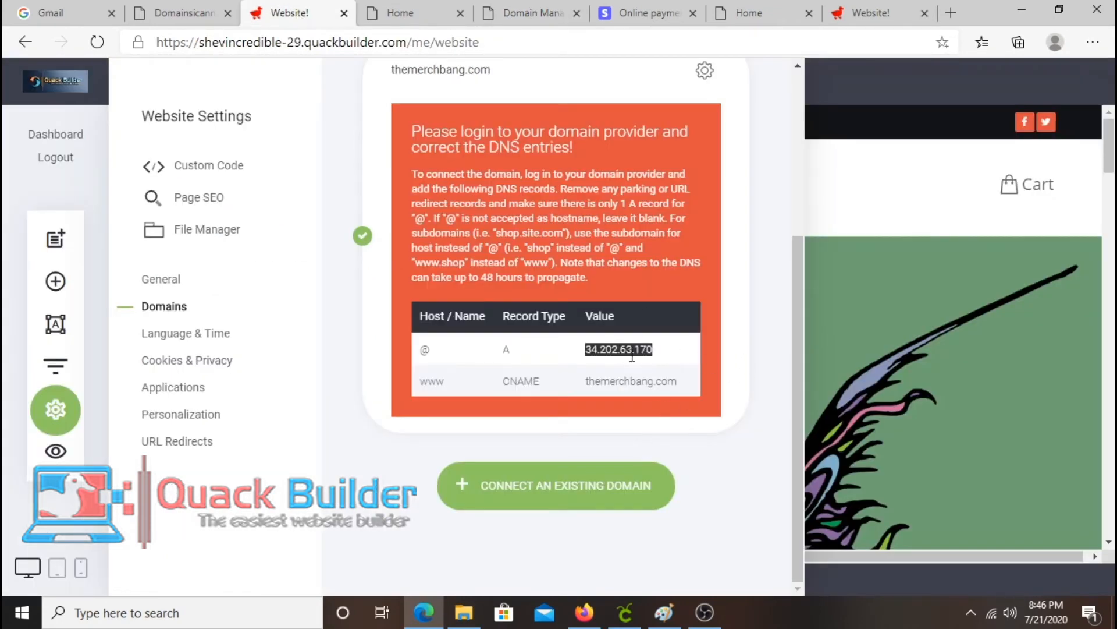
pyautogui.click(672, 375)
pyautogui.click(1009, 309)
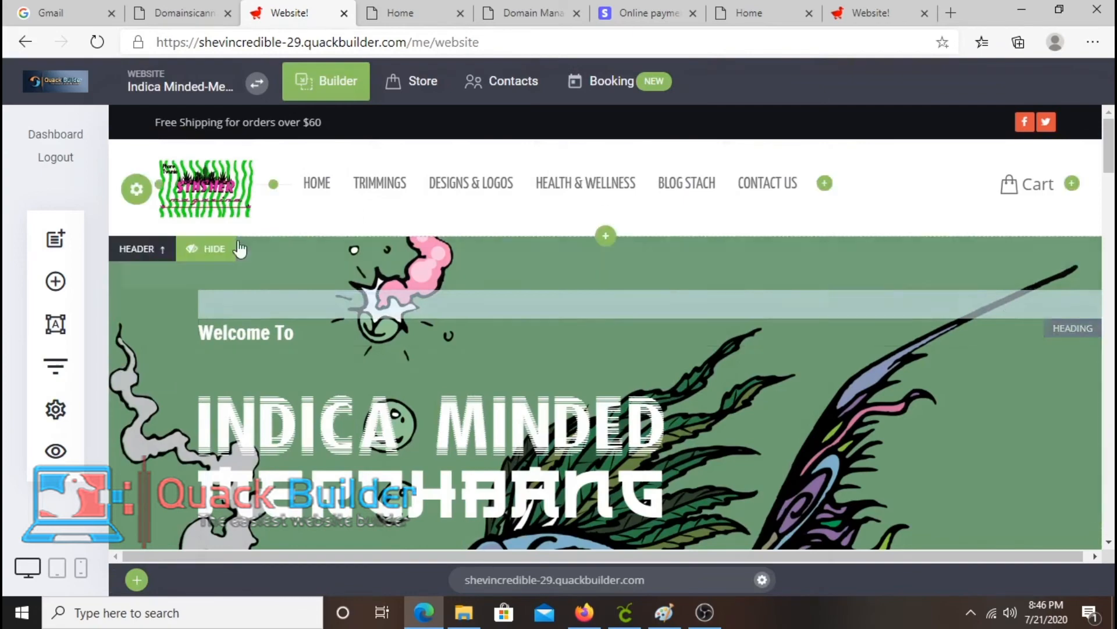
pyautogui.scroll(-2, 447, 332)
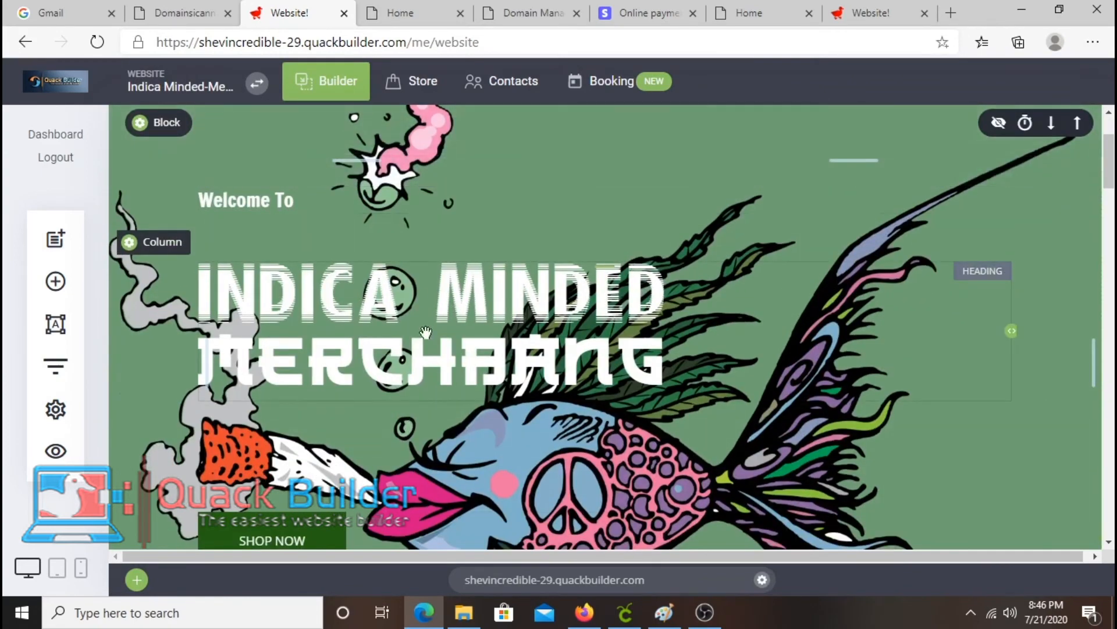
pyautogui.scroll(2, 448, 326)
pyautogui.scroll(1, 448, 323)
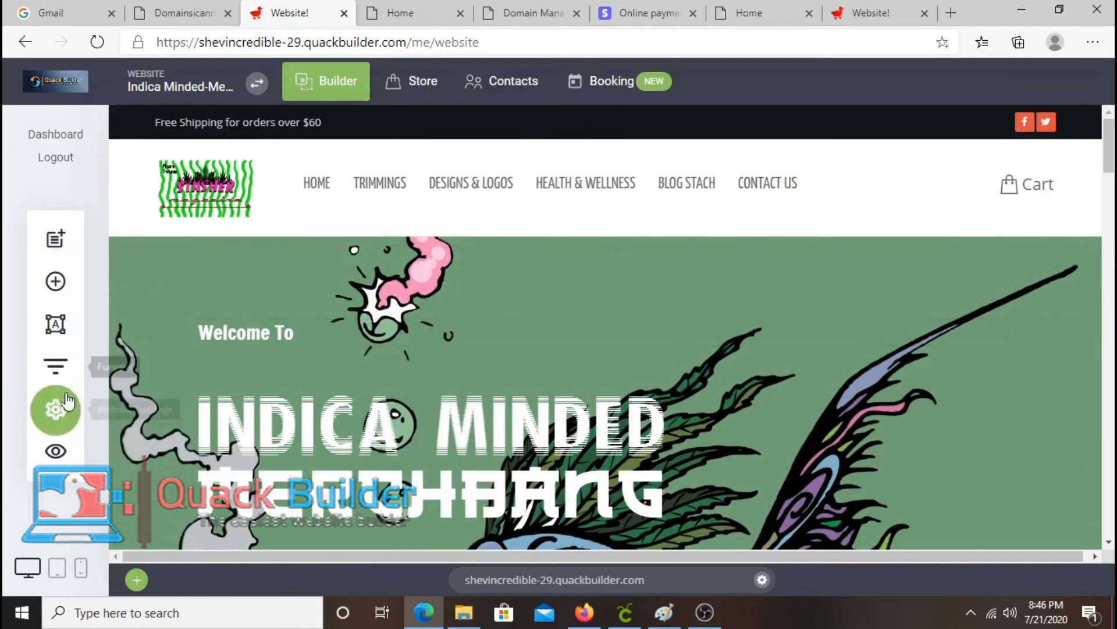
pyautogui.click(54, 410)
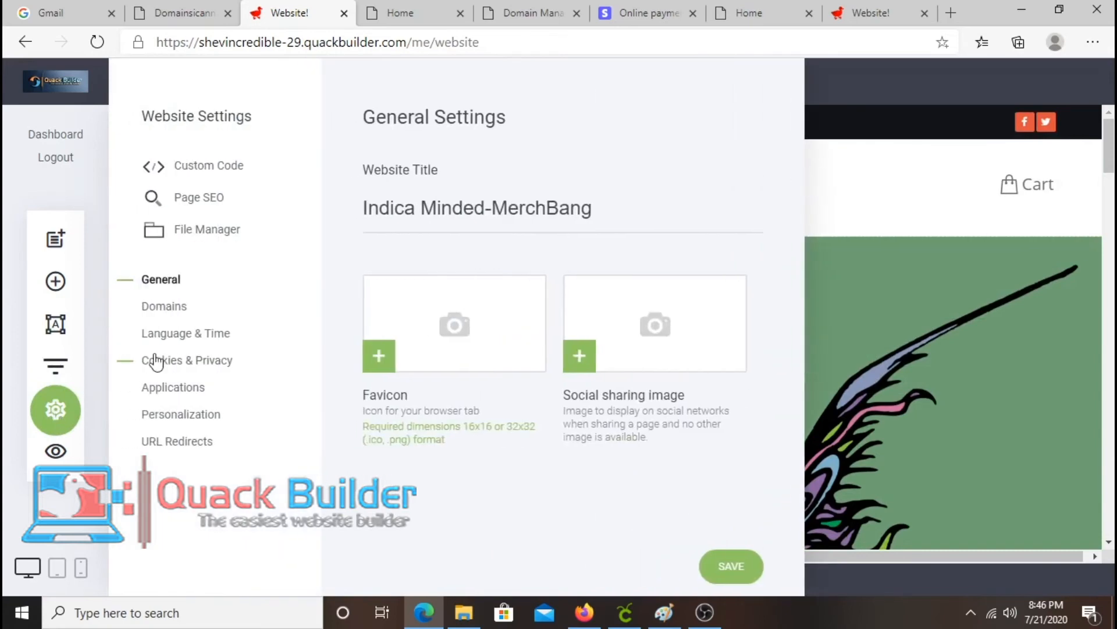
pyautogui.click(162, 309)
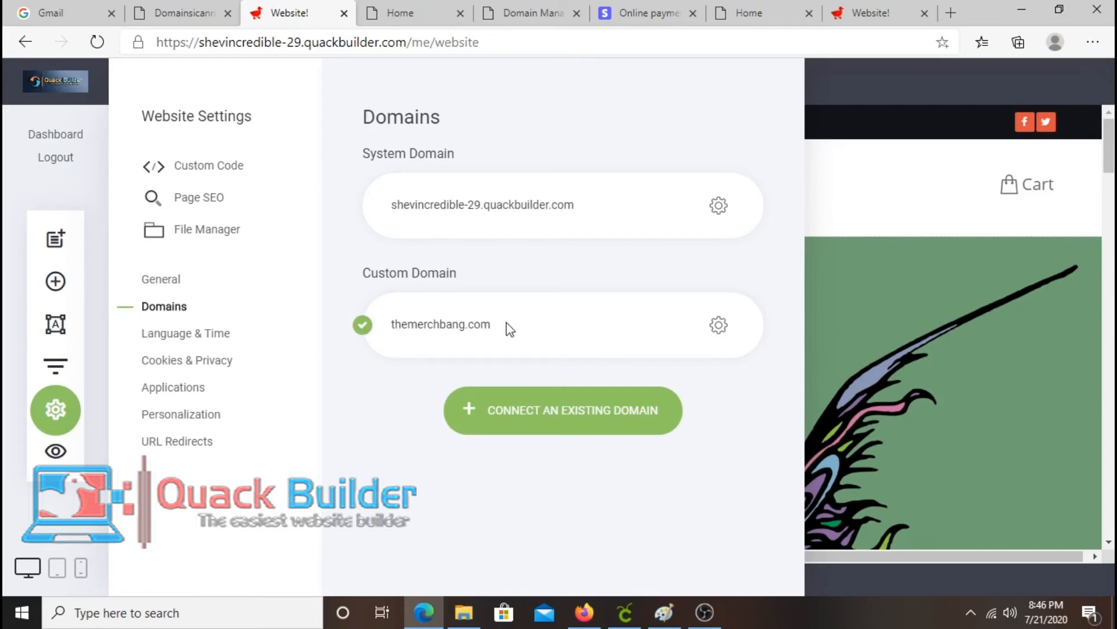
# - Copy the custom domain name themerchbang.com from the website's Domains settings
pyautogui.moveTo(394, 327); pyautogui.dragTo(491, 327)
pyautogui.click(498, 337)
pyautogui.moveTo(417, 324); pyautogui.dragTo(489, 326)
pyautogui.rightClick(491, 327)
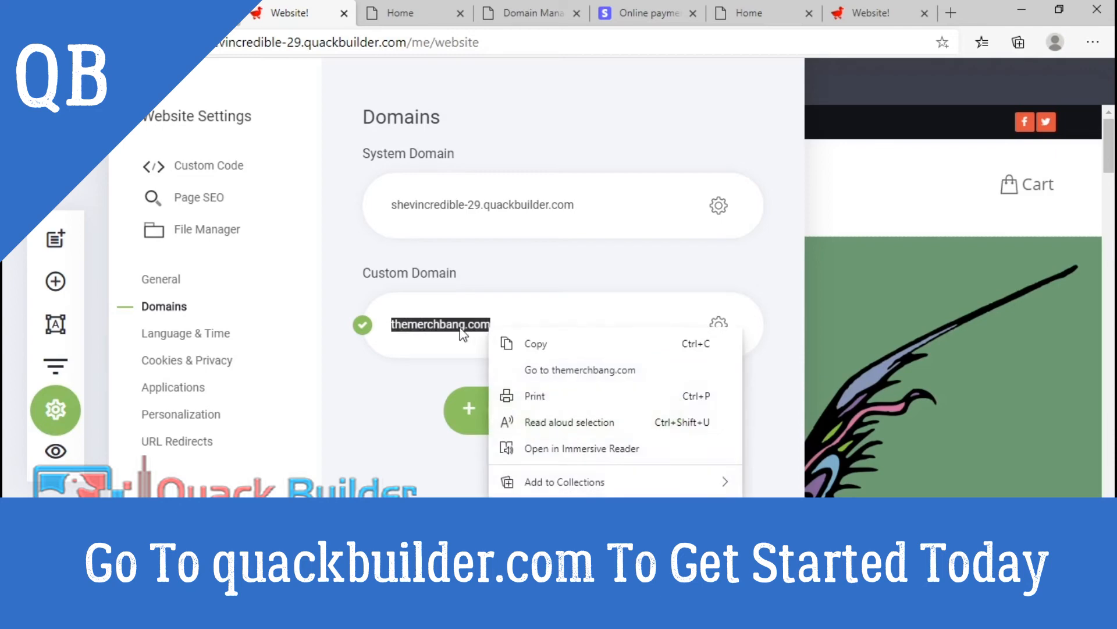
pyautogui.click(545, 344)
# - Open themerchbang.com in a new browser tab and look through the live home page
pyautogui.click(951, 14)
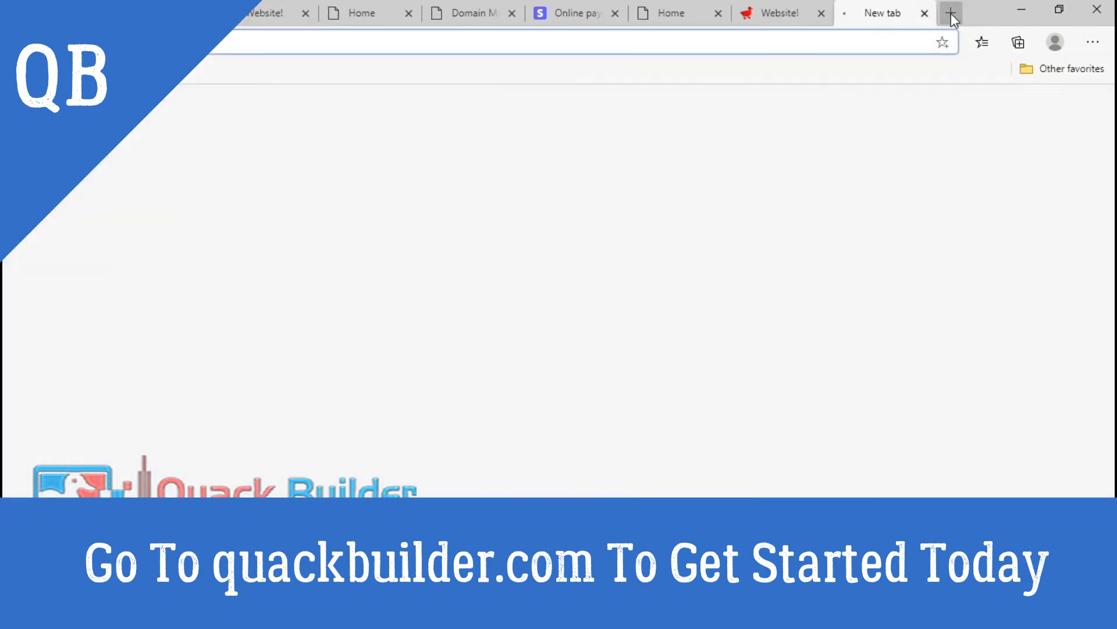
pyautogui.rightClick(230, 41)
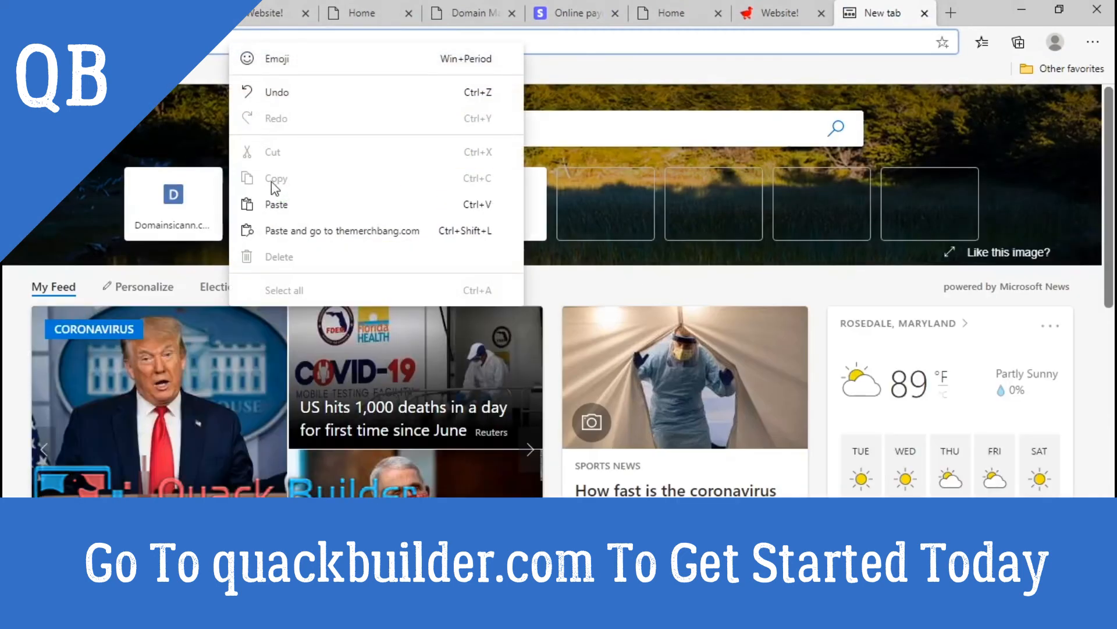
pyautogui.click(277, 204)
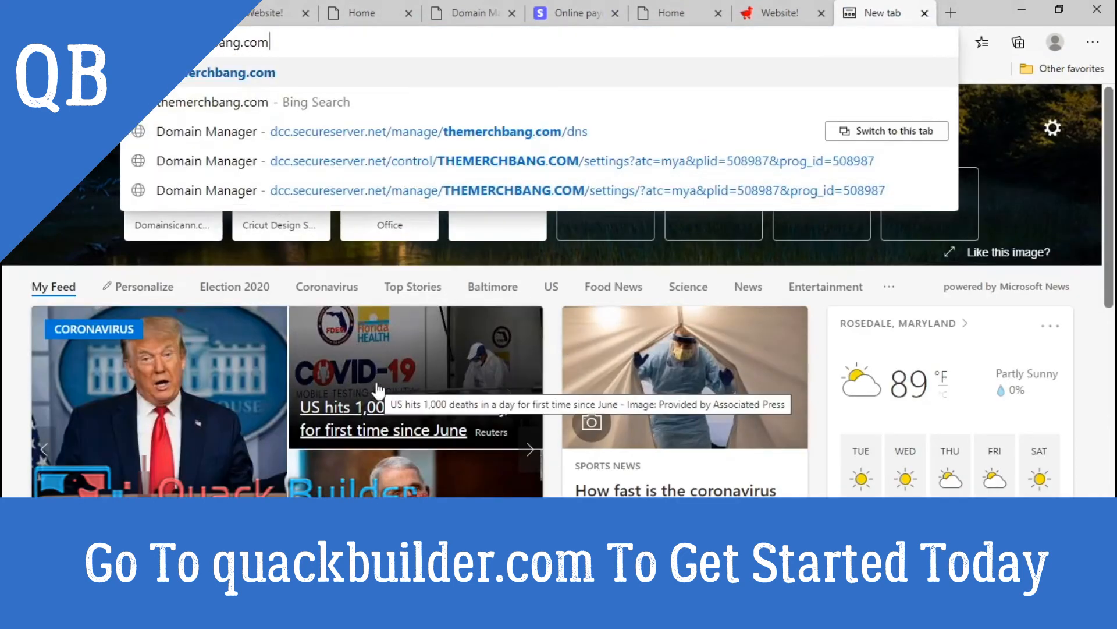
pyautogui.press('Return')
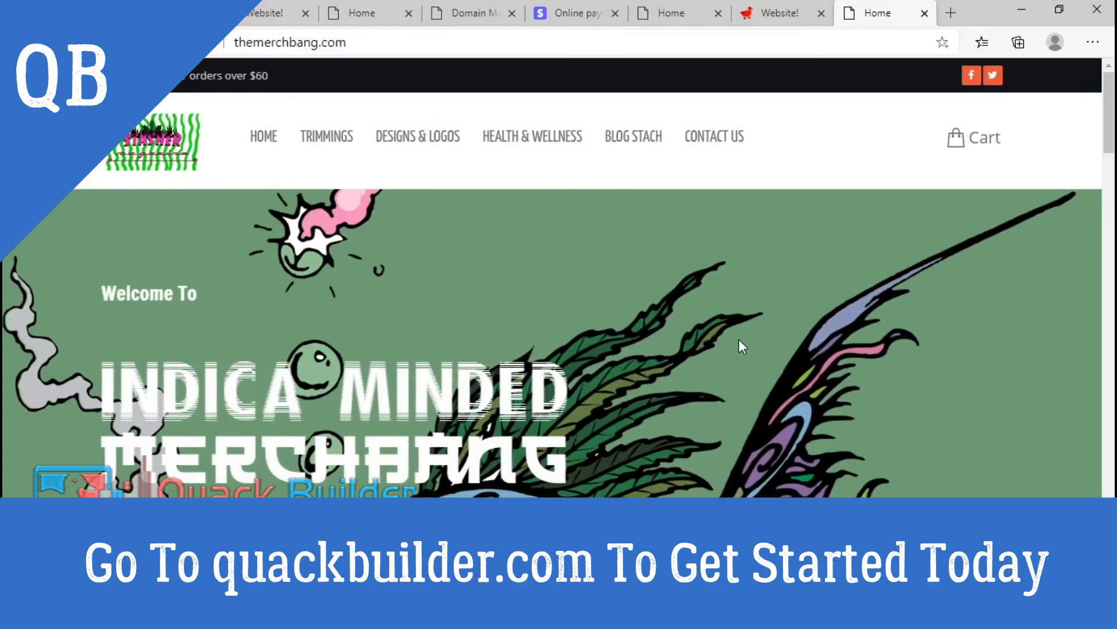
pyautogui.scroll(-10, 851, 323)
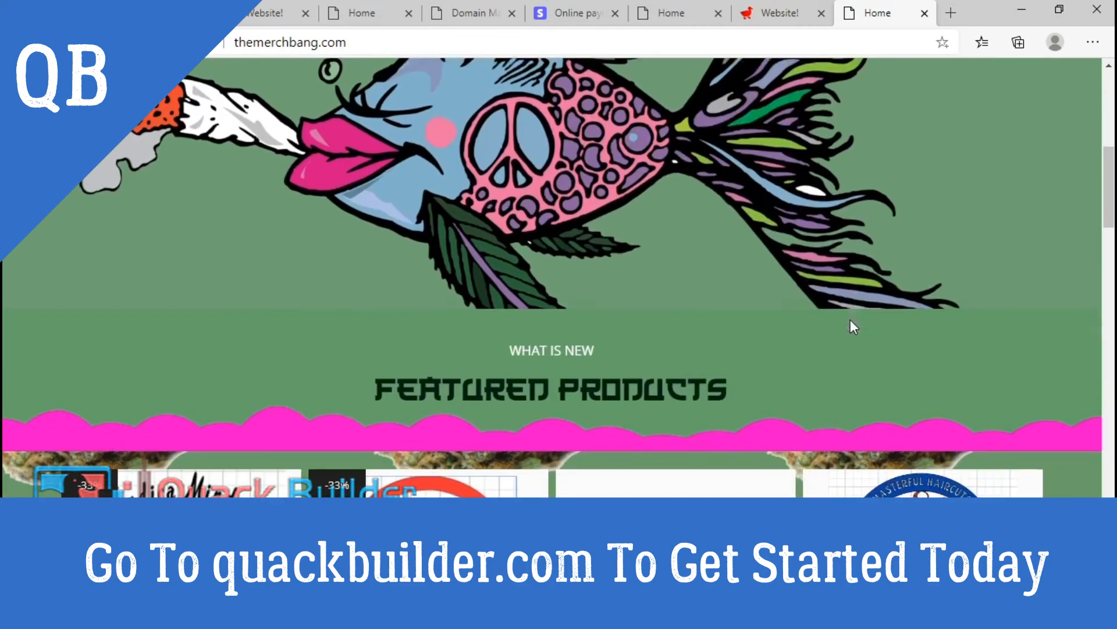
pyautogui.scroll(10, 840, 320)
pyautogui.scroll(-1, 841, 319)
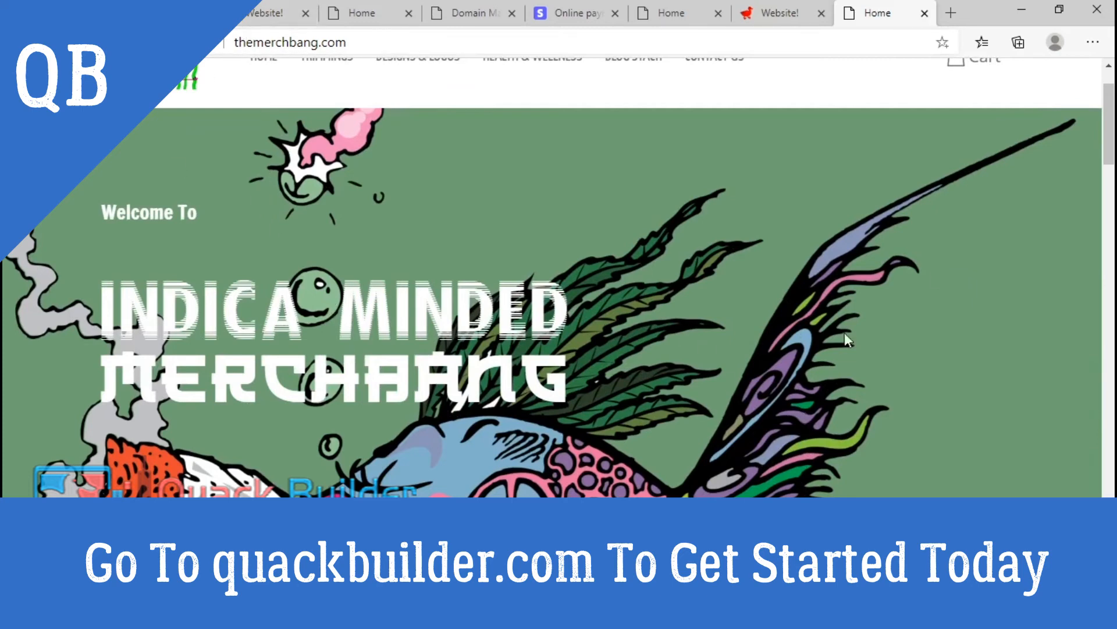
pyautogui.scroll(2, 836, 328)
# - Return to the website builder and close the Domains settings to show the home page editor
pyautogui.click(266, 13)
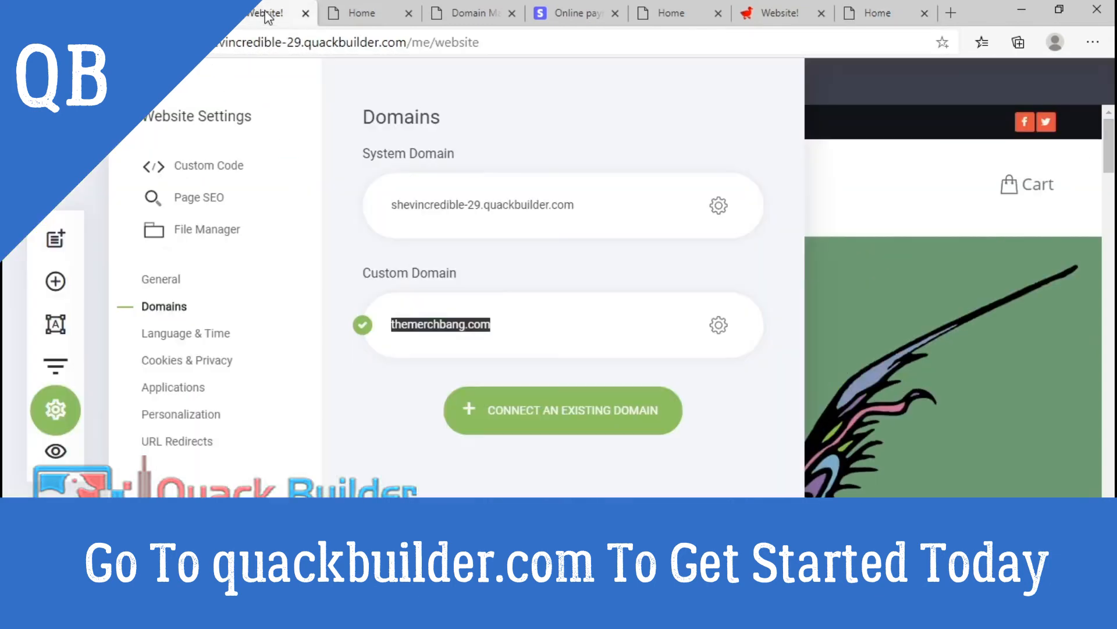
pyautogui.click(938, 264)
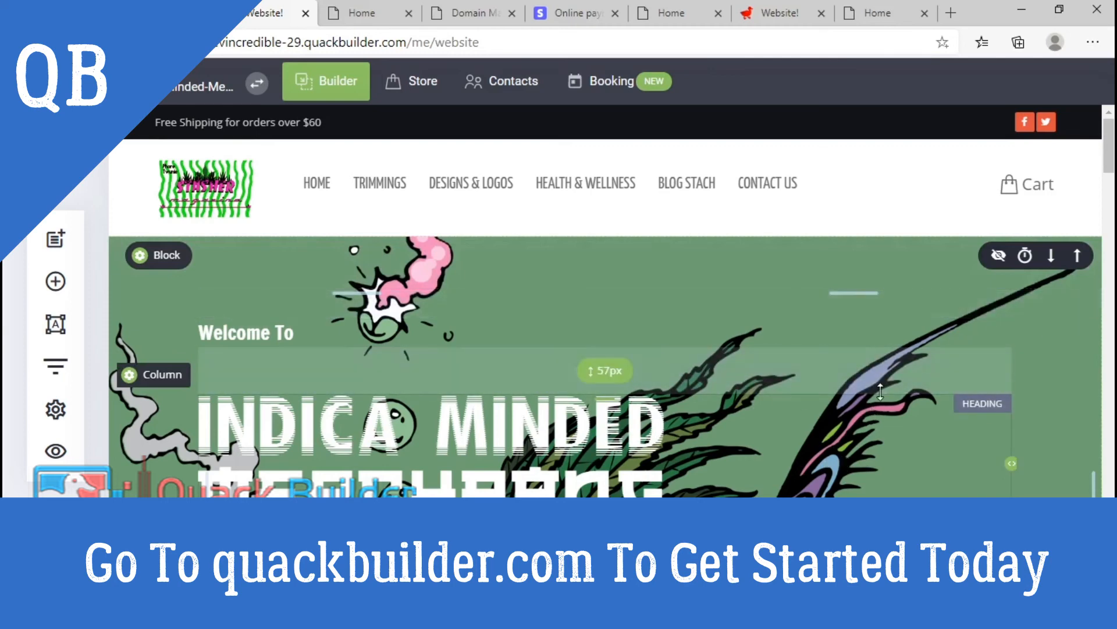
pyautogui.scroll(-1, 880, 392)
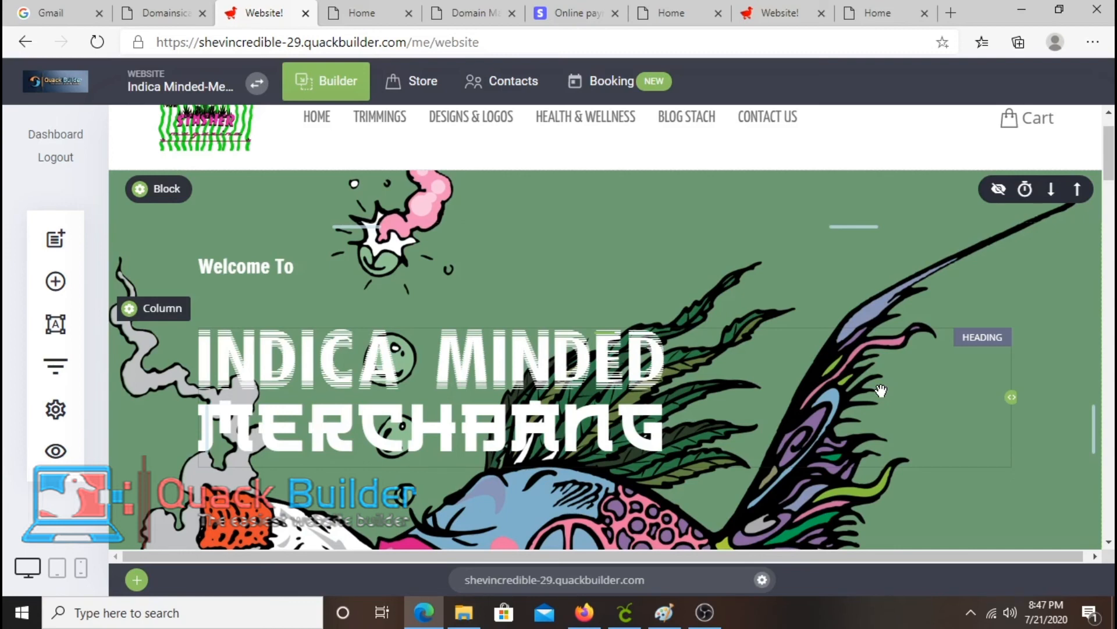
pyautogui.moveTo(779, 327)
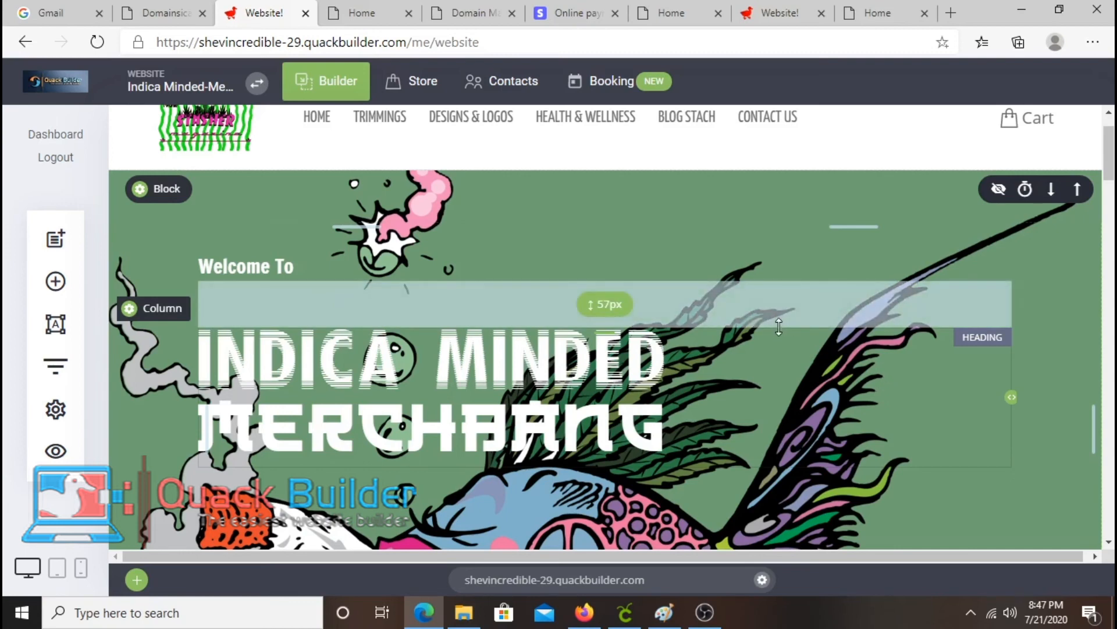